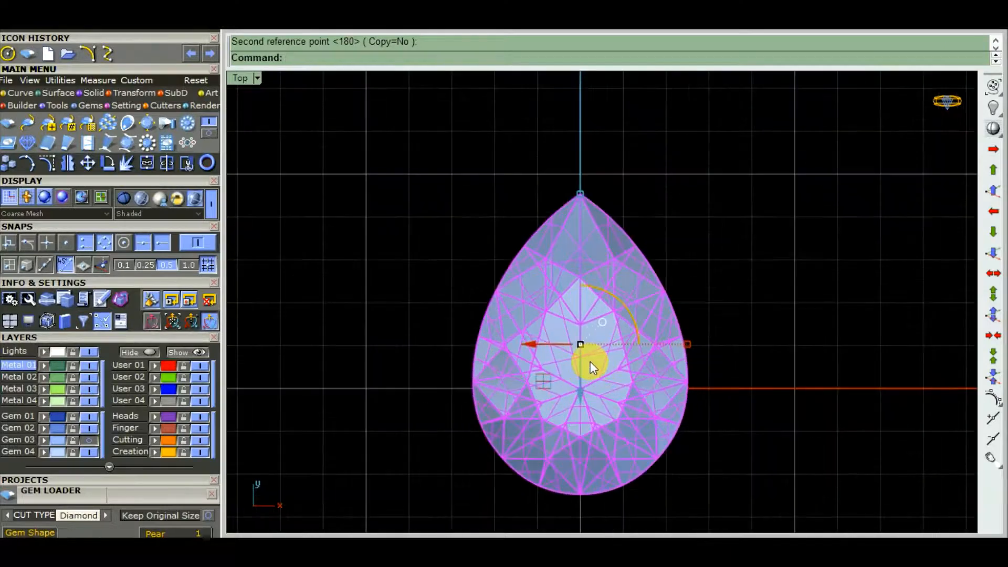
Extract the outline curve of the pear-shaped gem with Gem Profile
scroll(591, 361, down, 3)
key(F6)
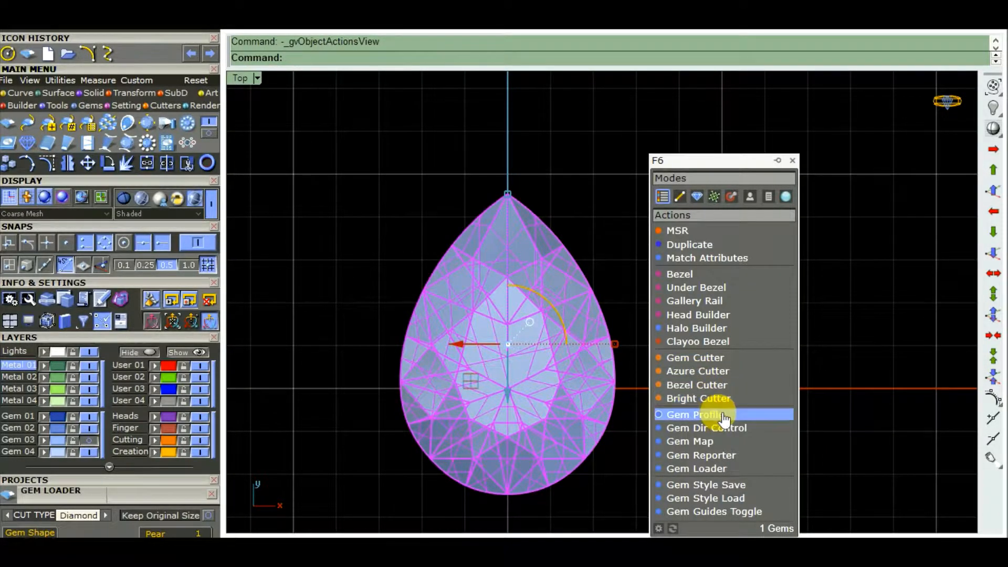
click(723, 416)
scroll(596, 370, down, 2)
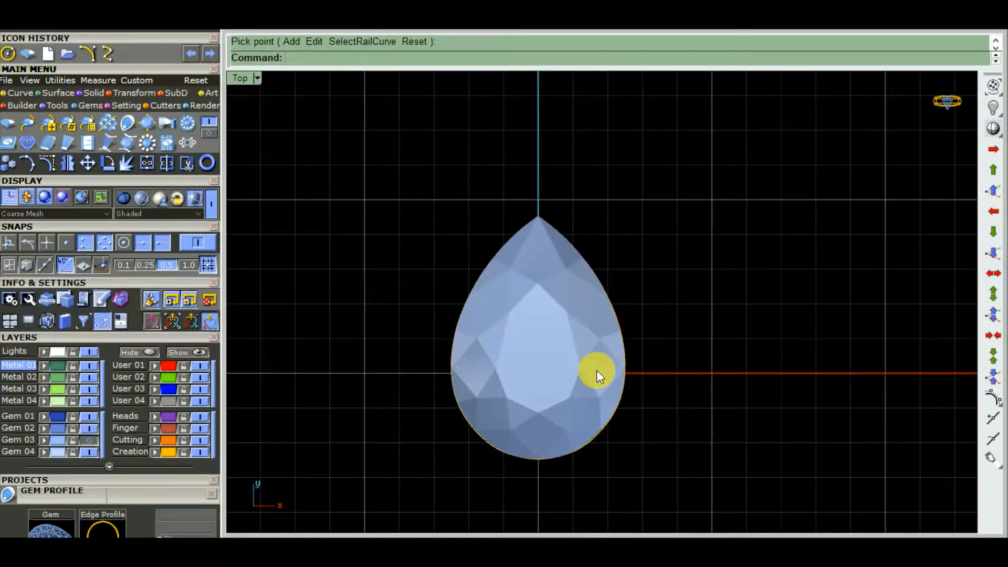
right_drag(597, 370, 661, 347)
Hide the Gem 03 layer so that only the pear outline curve stays in view
click(92, 441)
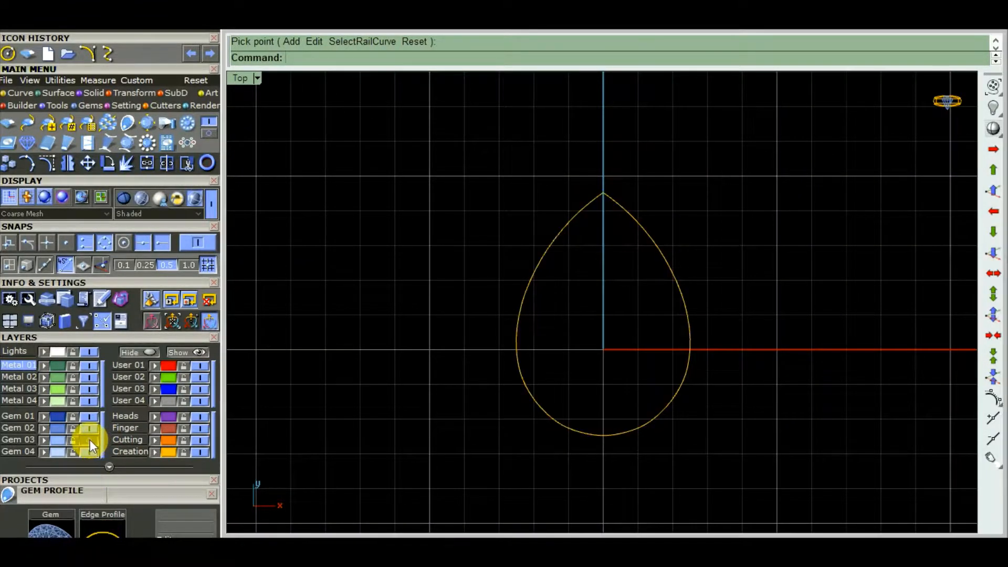
click(90, 441)
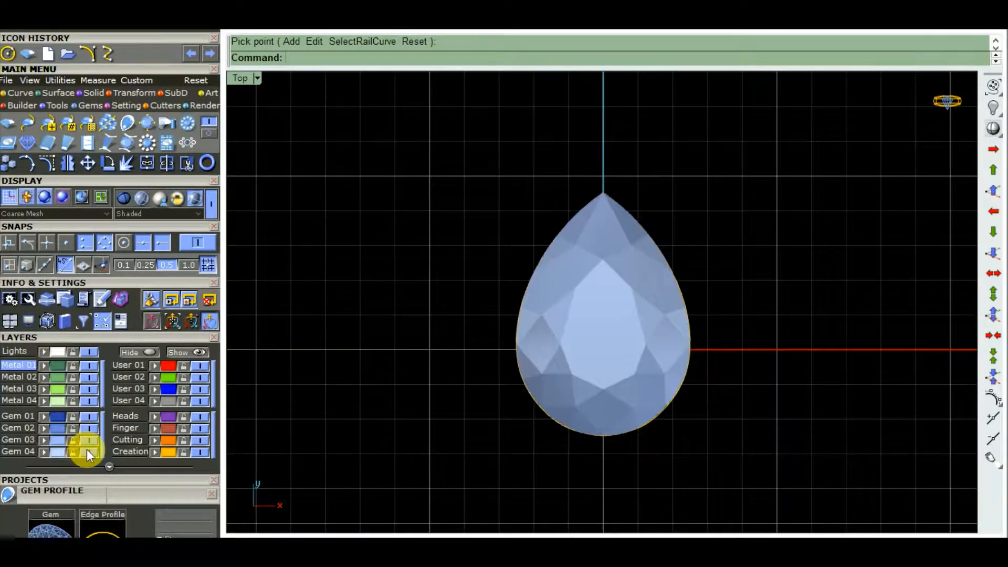
click(93, 441)
scroll(709, 450, down, 3)
scroll(681, 412, up, 5)
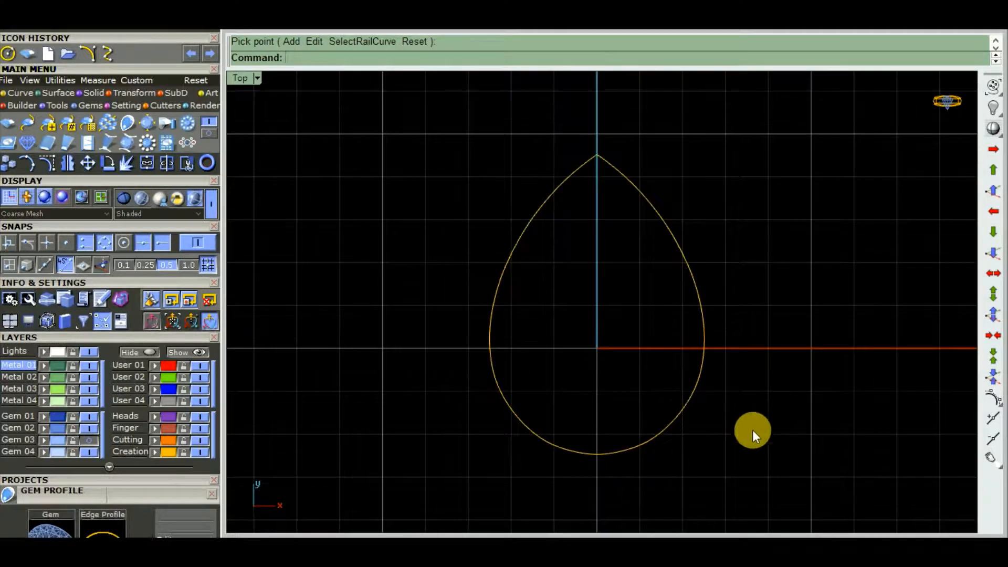
Offset the pear outline outward by 0.15 and delete the original outline curve
right_drag(751, 430, 729, 446)
scroll(726, 298, down, 2)
right_drag(728, 298, 707, 304)
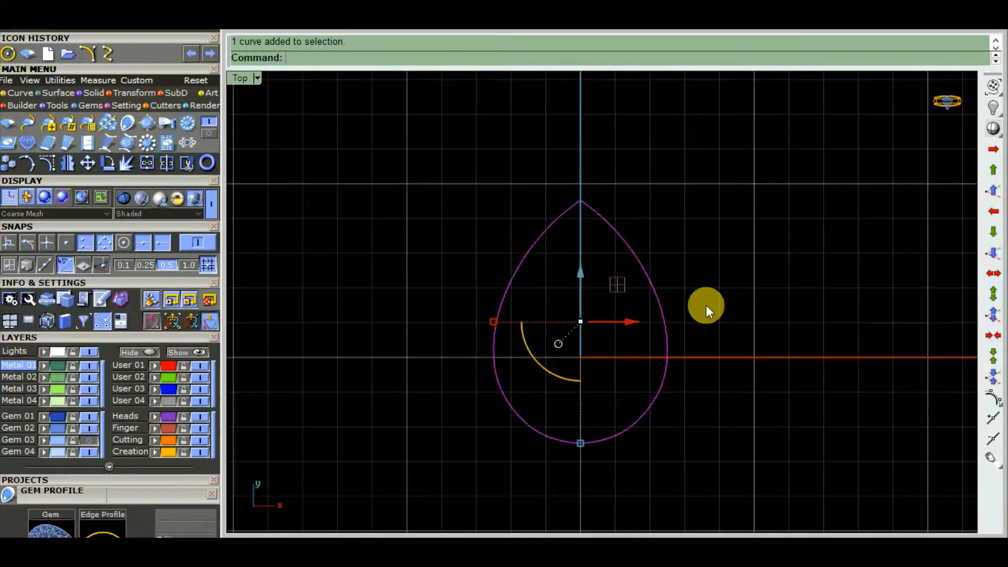
text(O)
key(Return)
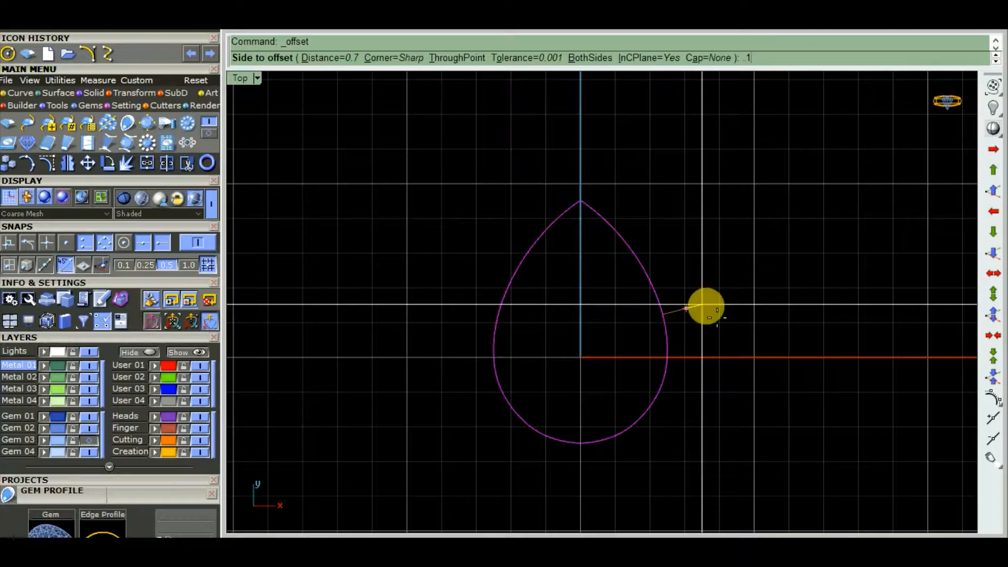
text(.1)
key(Return)
click(706, 306)
key(Delete)
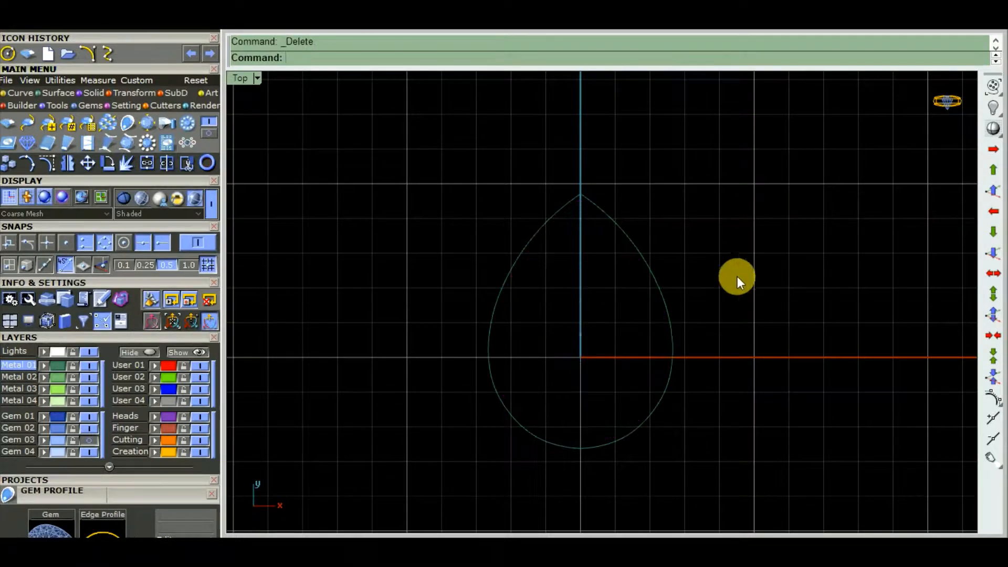
Offset the enlarged pear outline inward by 0.7
click(667, 303)
key(Return)
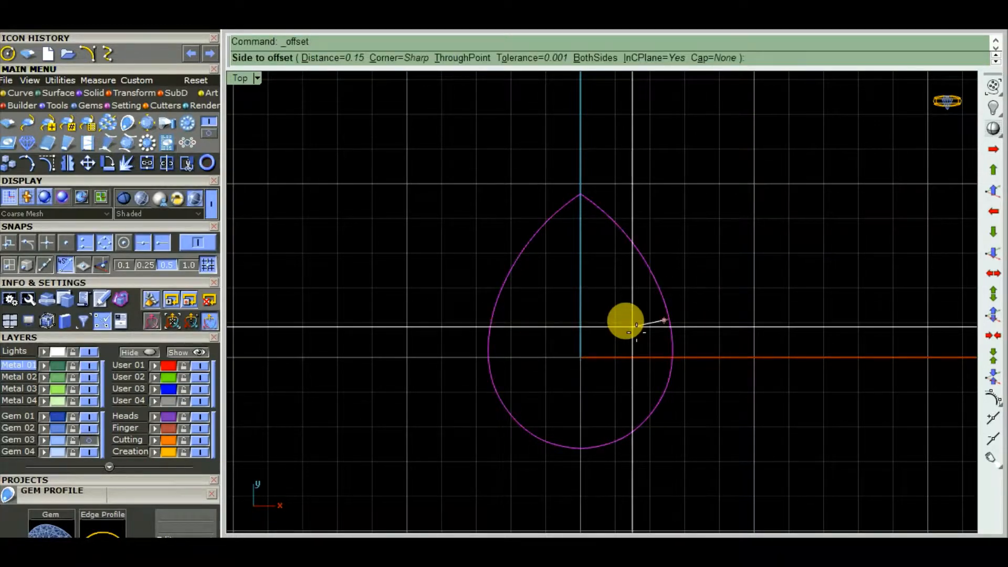
text(.7)
key(Return)
click(623, 322)
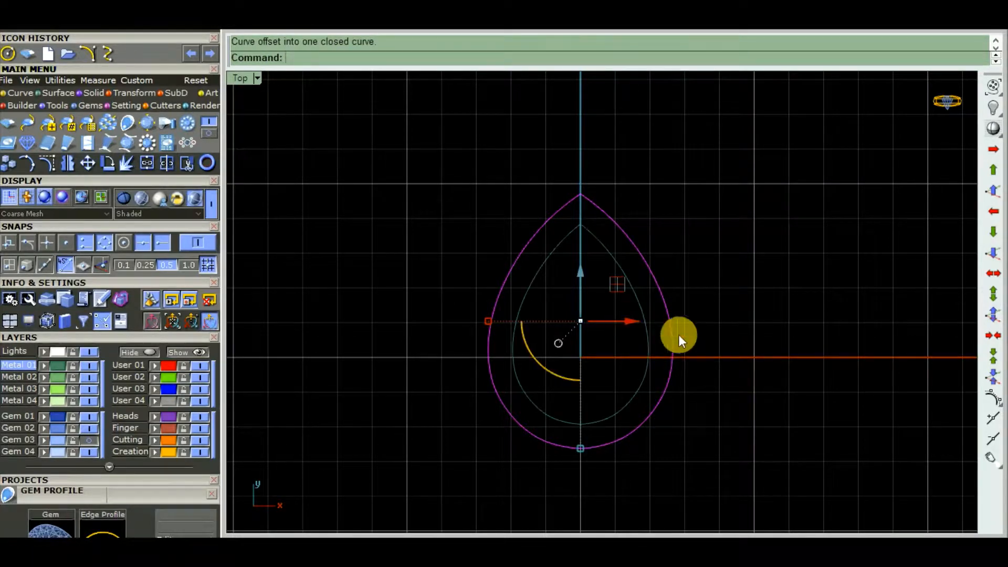
Create a Patch surface from the outer and inner pear curves, accepting the existing patch options
click(755, 345)
drag(755, 308, 634, 344)
scroll(663, 339, up, 4)
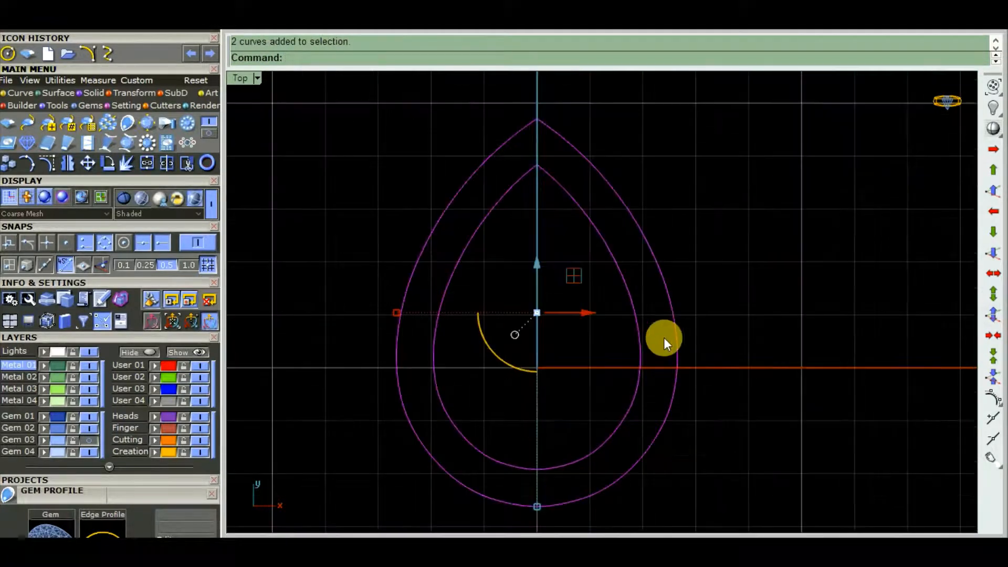
scroll(663, 338, down, 4)
right_drag(725, 352, 701, 369)
text(p)
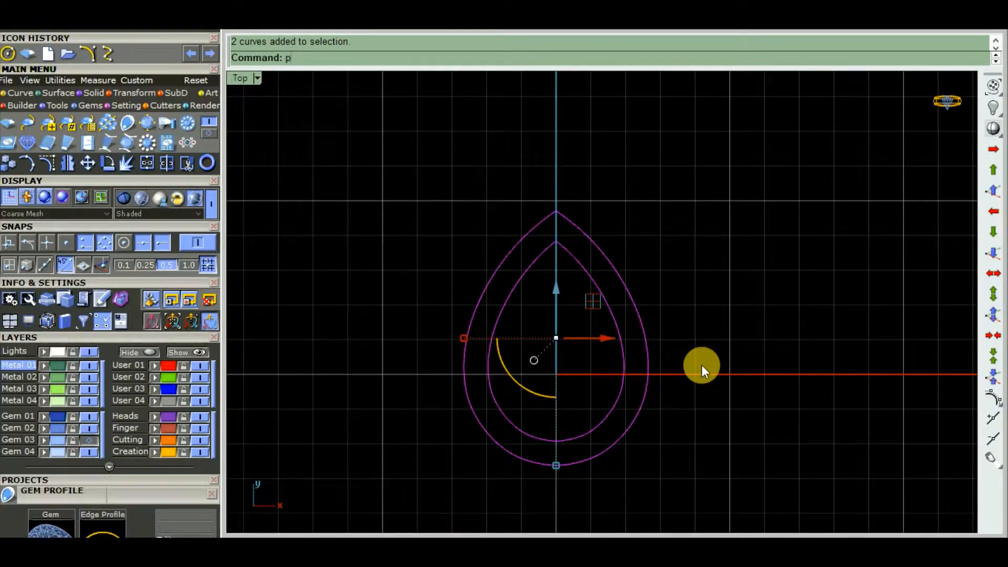
key(Return)
click(770, 399)
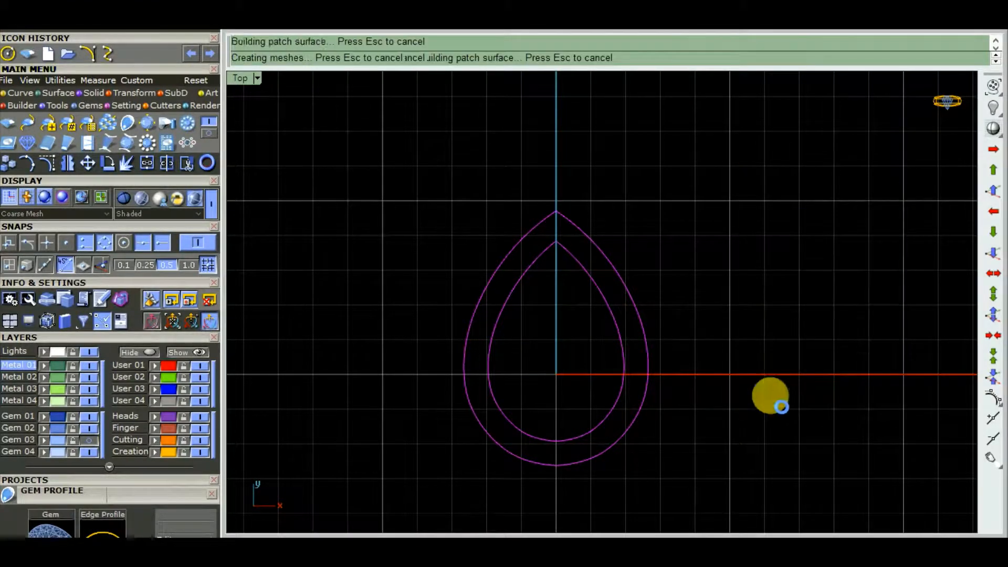
Trim the patch surface inside the inner pear curve to leave a pear-shaped ring
text(t)
key(Return)
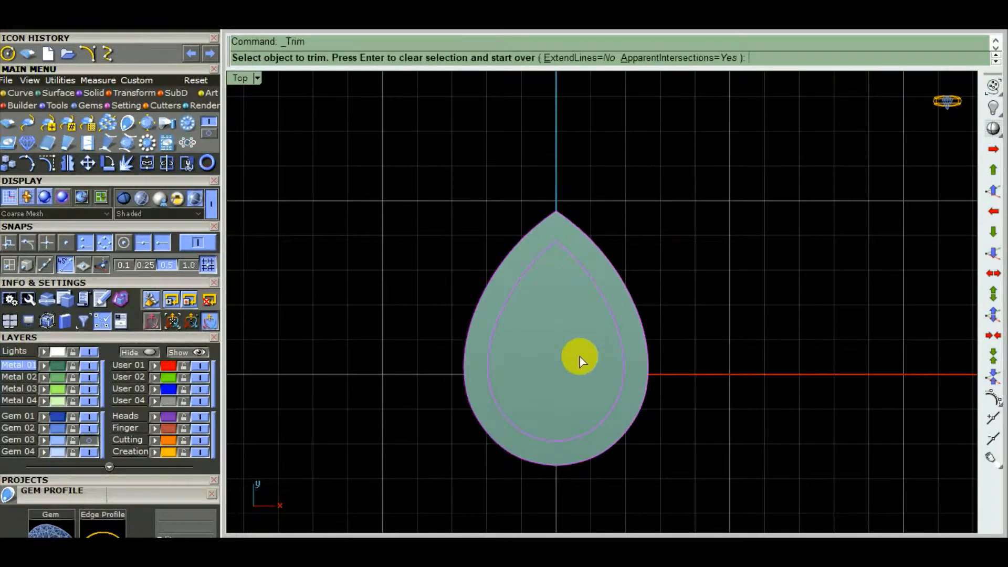
click(579, 357)
right_drag(785, 355, 706, 373)
Switch to the Perspective view and try to extrude the pear ring with the curve extrusion command
key(ctrl+F4)
scroll(594, 372, up, 10)
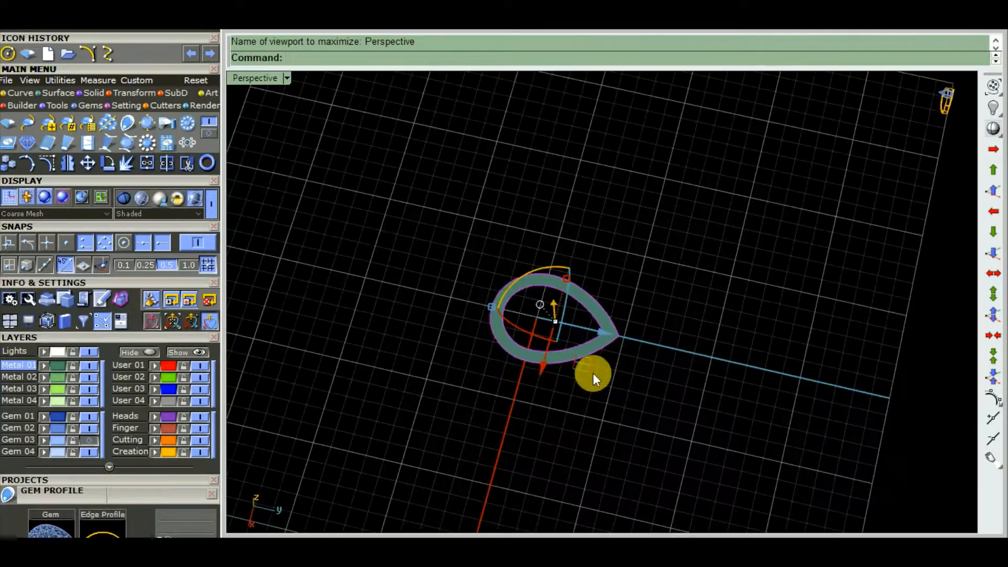
click(601, 363)
scroll(602, 363, down, 8)
right_drag(509, 407, 629, 377)
scroll(598, 356, up, 13)
scroll(599, 356, down, 8)
click(612, 356)
text(e)
key(Return)
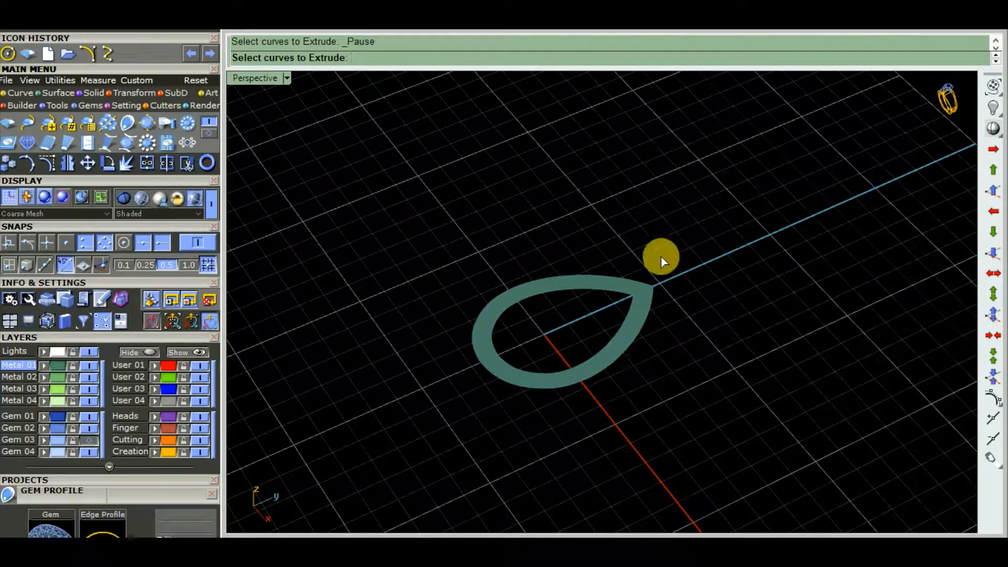
Try to extrude the pear ring surface upward into a solid about 2.5 high
click(635, 323)
scroll(634, 323, up, 3)
text(e)
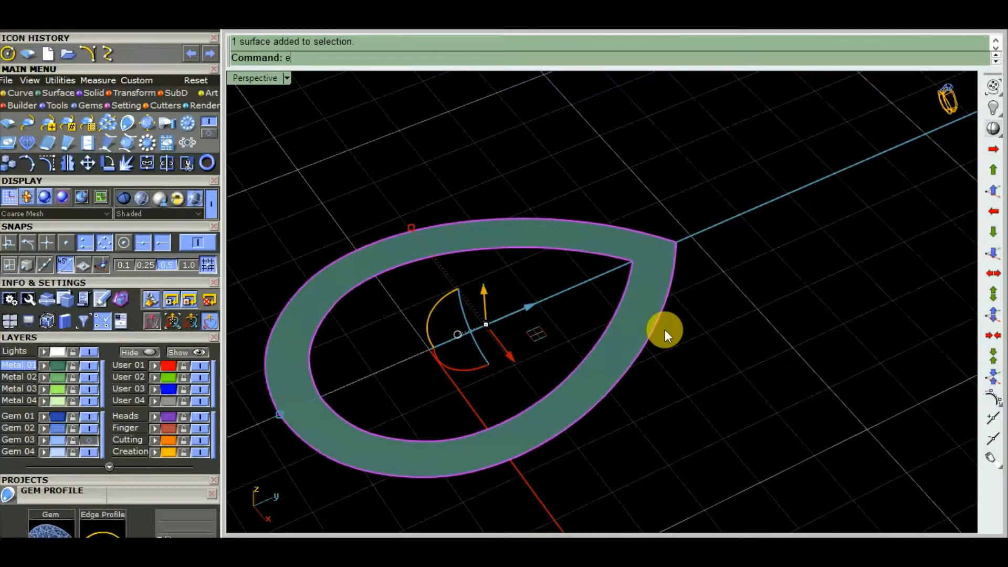
text(s)
key(Return)
scroll(719, 255, down, 4)
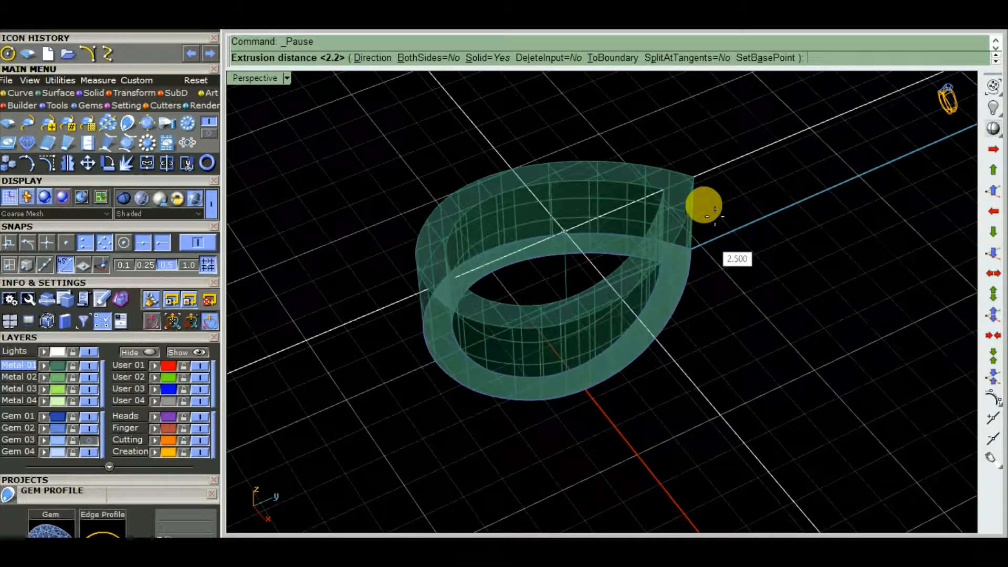
click(704, 204)
right_drag(703, 203, 525, 339)
Undo the extrusion, trim and patch back to the two pear curves
key(Escape)
key(ctrl+z)
key(ctrl+z)
key(ctrl+z)
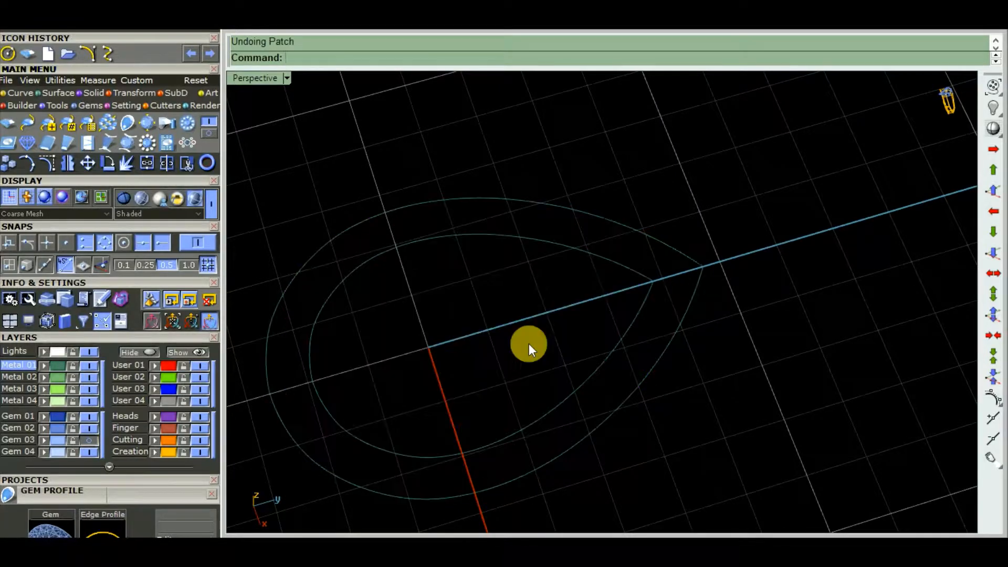
In the Top view, draw a circle of diameter 1.3 centred on the tip of the outer pear curve
right_drag(534, 341, 618, 463)
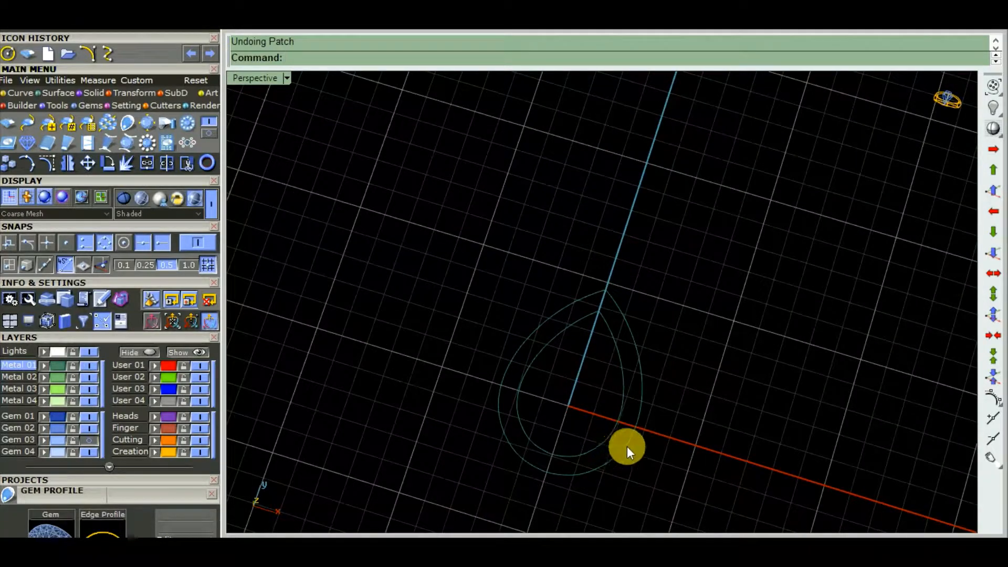
key(ctrl+F1)
scroll(478, 326, up, 3)
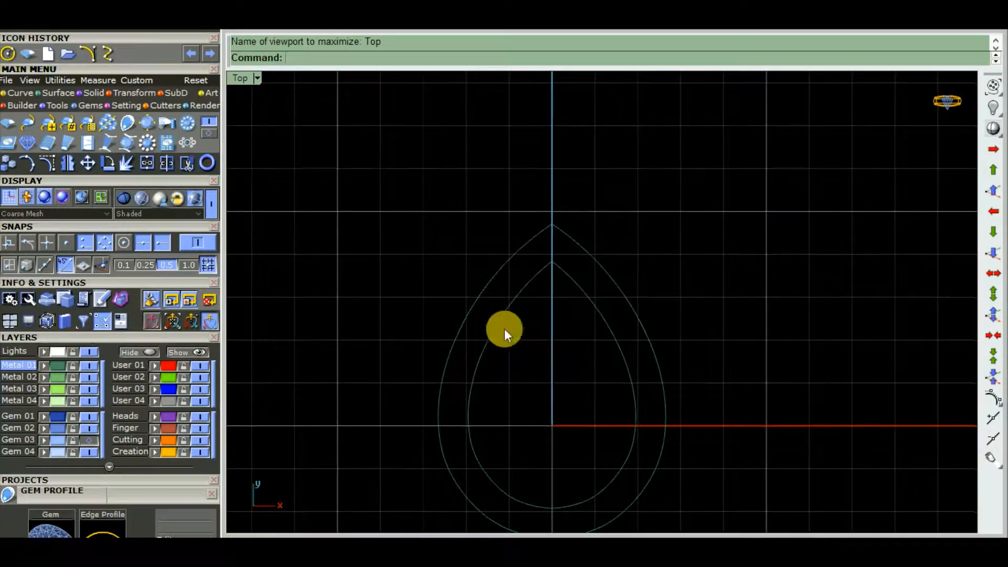
click(21, 93)
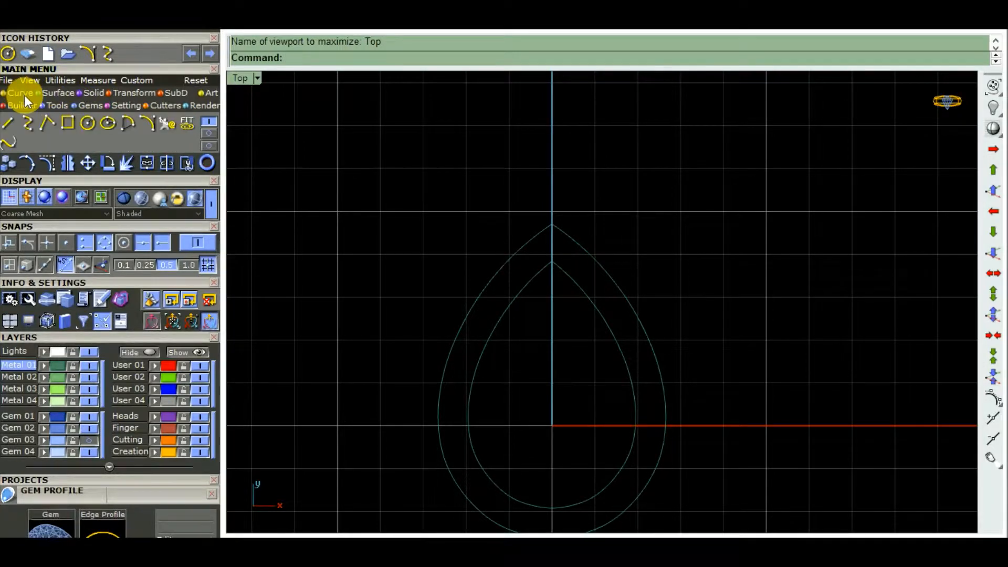
click(87, 124)
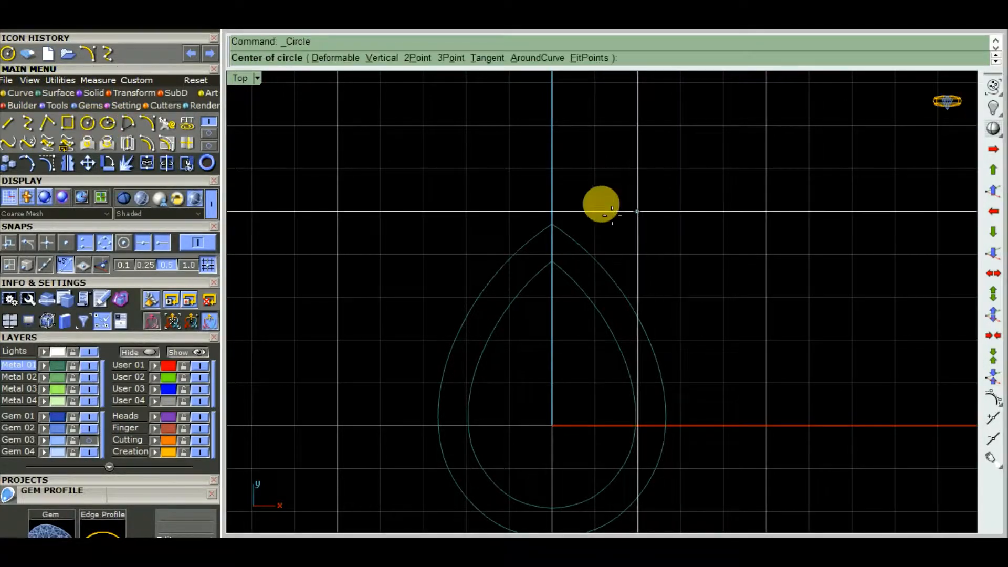
click(552, 224)
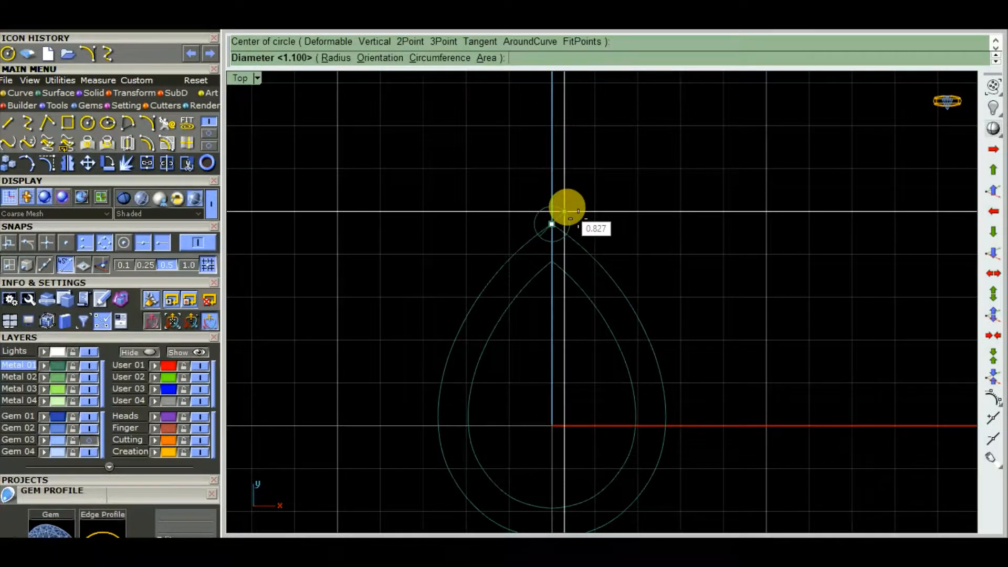
text(1.3)
key(Return)
Draw a circle of diameter 1.1 centred on the outer pear curve at its lower right
scroll(666, 338, down, 3)
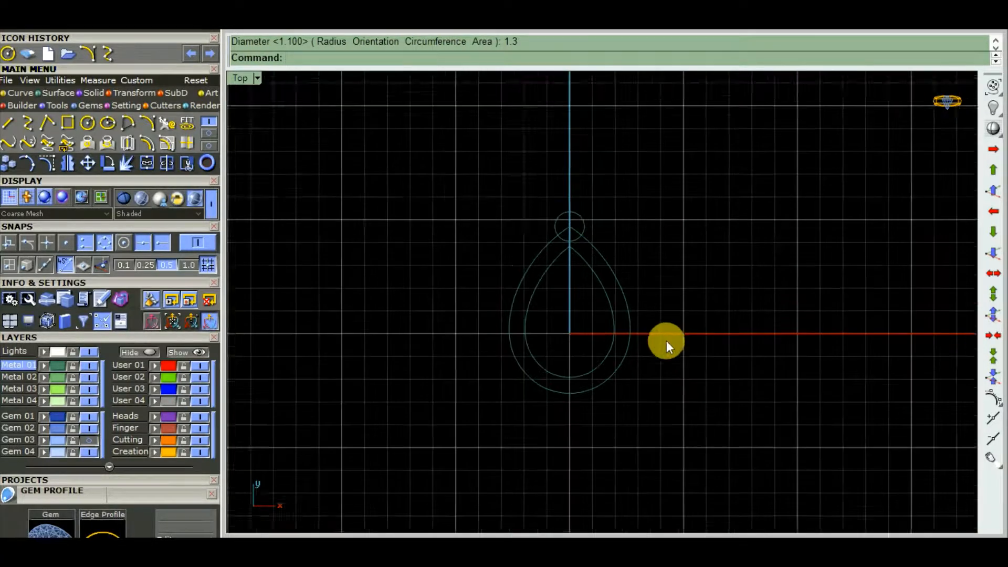
key(Return)
scroll(619, 357, up, 5)
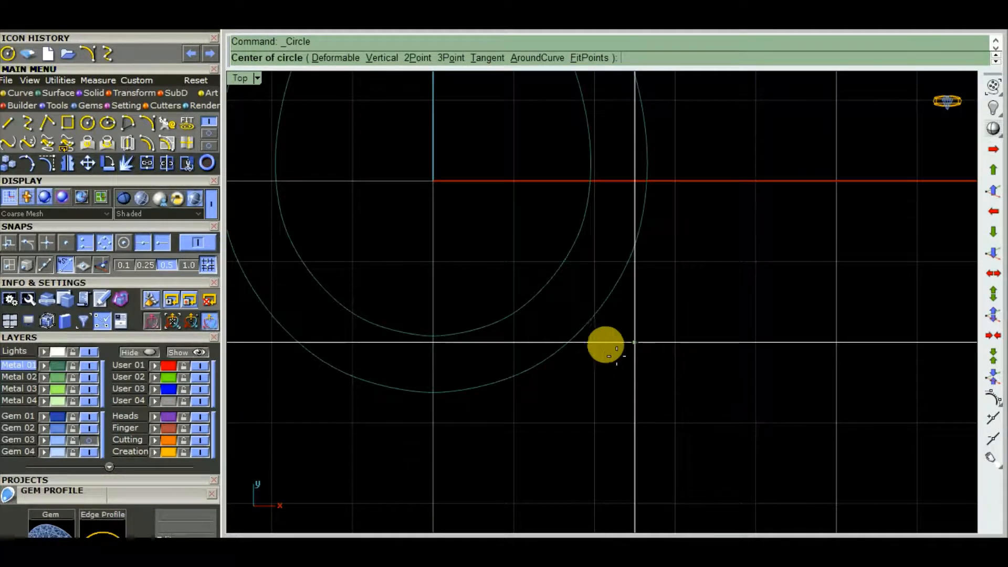
click(579, 331)
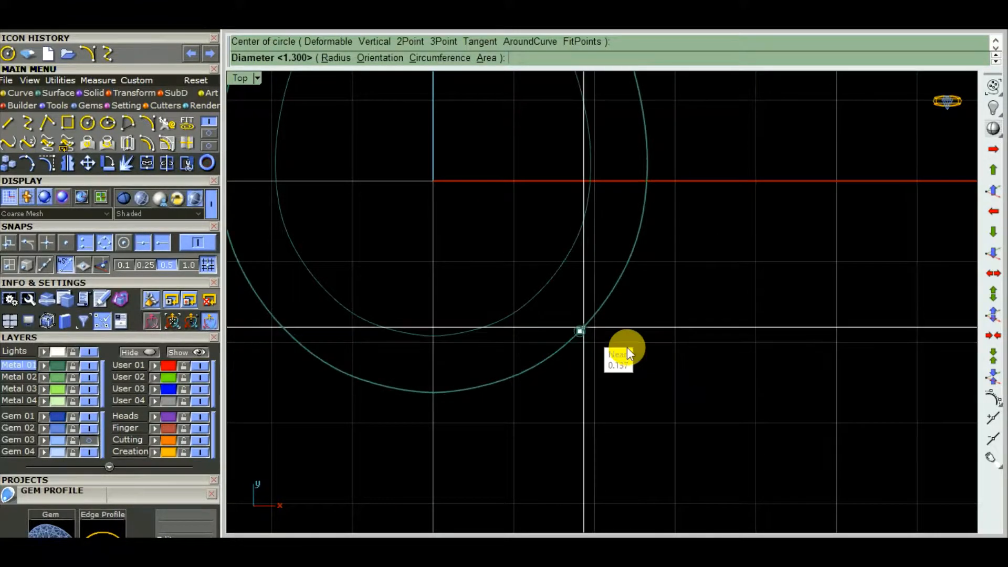
text(1.1)
key(Return)
scroll(647, 354, down, 4)
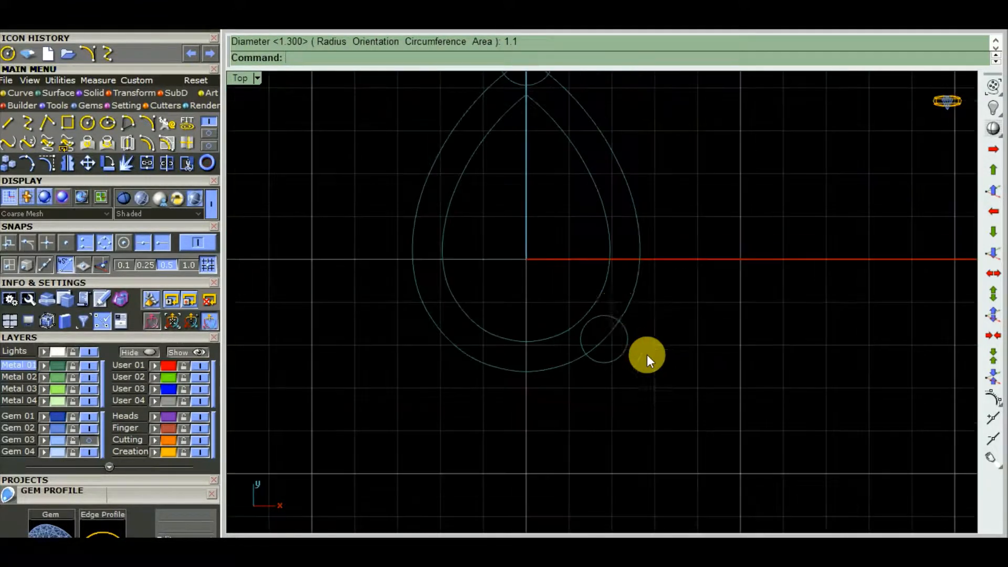
scroll(660, 393, down, 2)
In the Perspective view, patch the two pear curves with 10 U and V spans and stiffness 9
key(ctrl+F4)
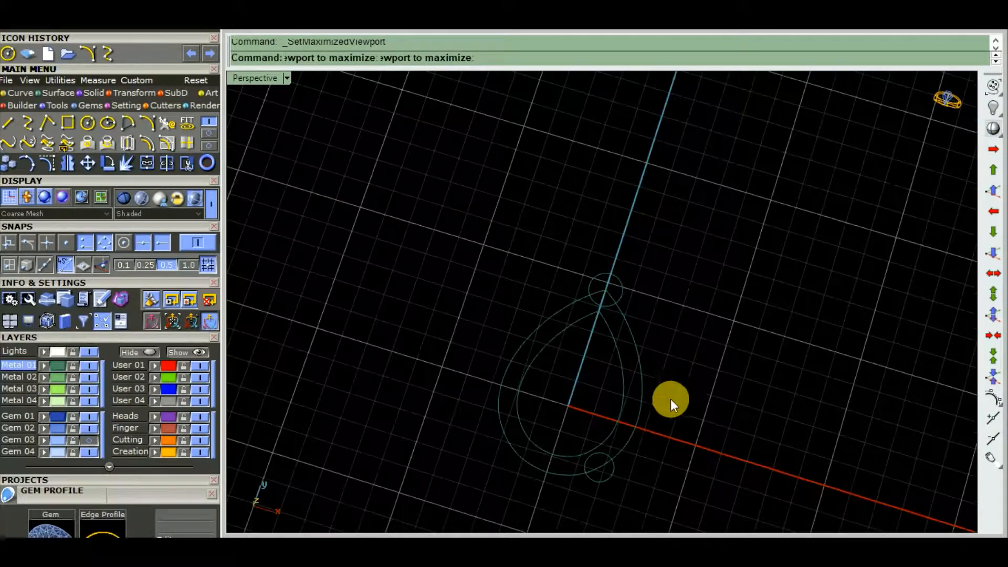
right_drag(697, 379, 717, 345)
right_drag(724, 386, 671, 419)
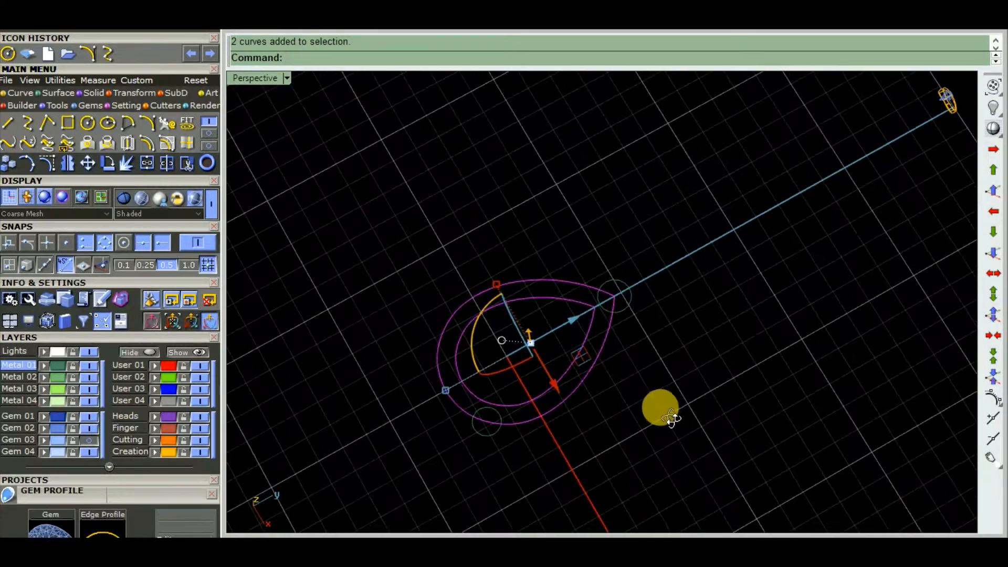
text(patch)
key(Return)
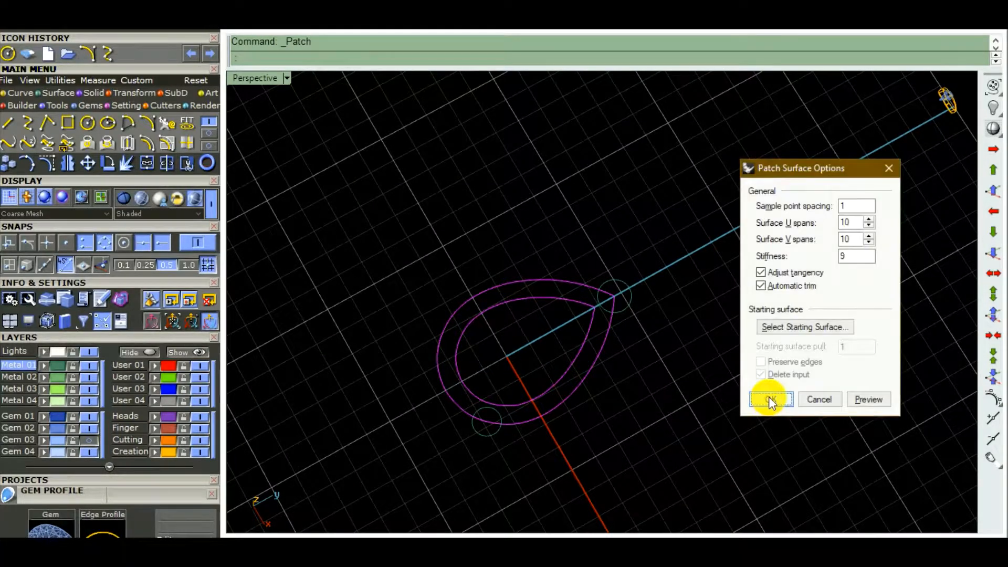
click(766, 397)
scroll(766, 374, down, 2)
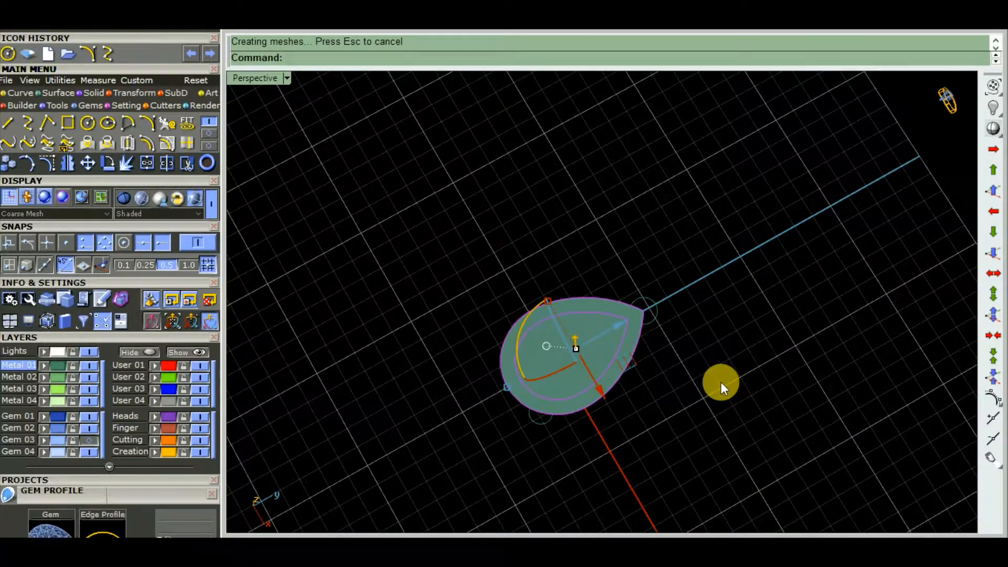
Trim away the patch area enclosed by the inner pear curve
key(ctrl+t)
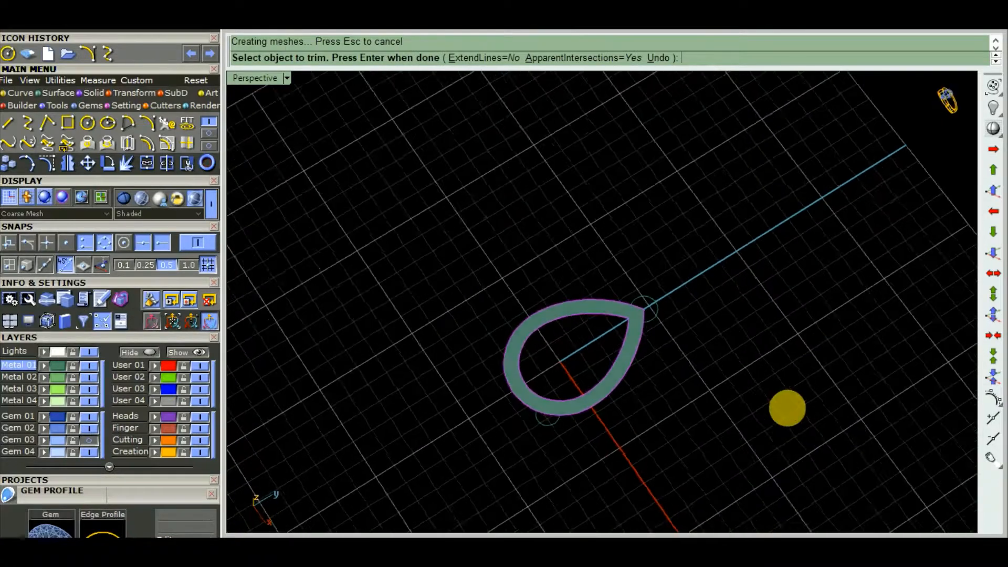
scroll(634, 371, up, 4)
right_drag(645, 368, 692, 386)
Extrude the trimmed pear-shaped ring surface upward 2.2 mm as a solid
click(634, 360)
scroll(682, 352, down, 5)
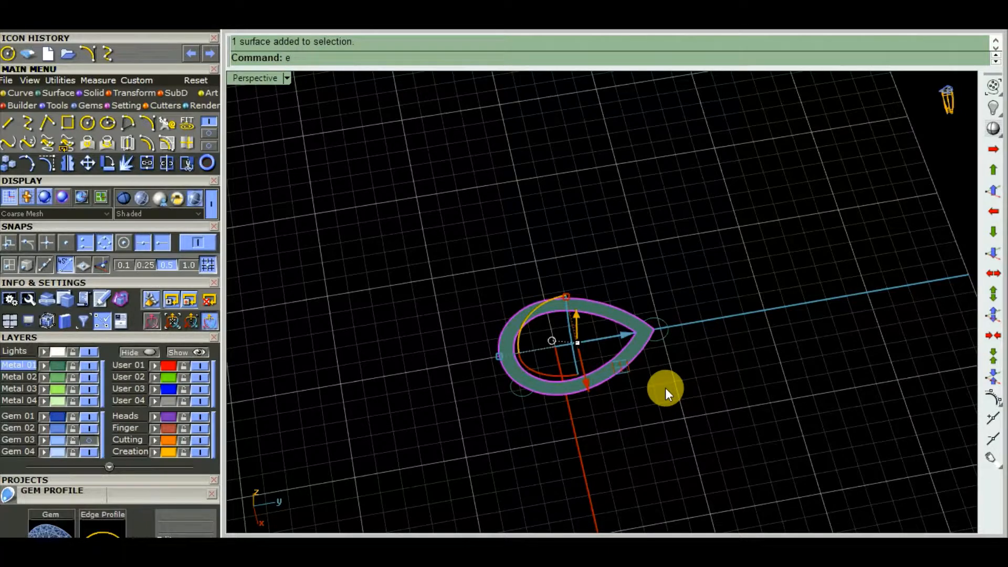
text(x)
key(Return)
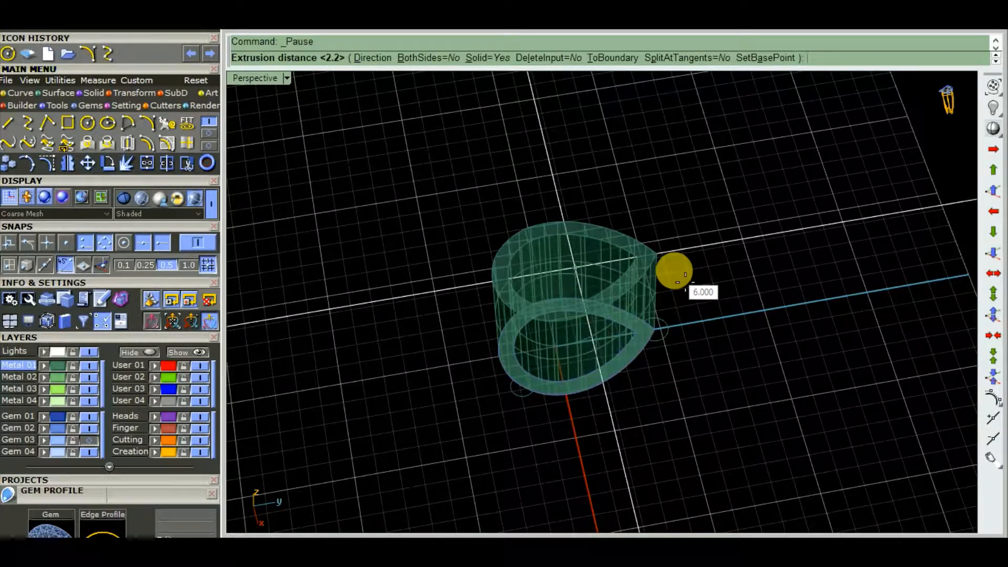
click(677, 279)
Extrude the tip circle and the lower-right circle upward about 4.4 mm as solid prongs
right_drag(624, 416, 730, 417)
scroll(719, 308, up, 4)
click(706, 285)
scroll(709, 288, down, 7)
scroll(574, 401, up, 4)
shift+click(548, 405)
scroll(549, 404, down, 6)
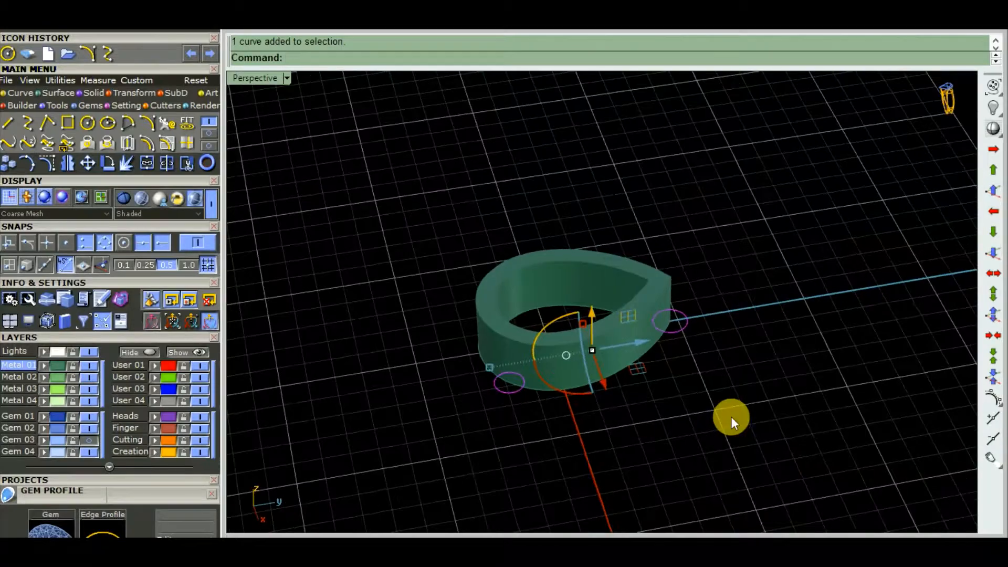
text(ec)
key(Return)
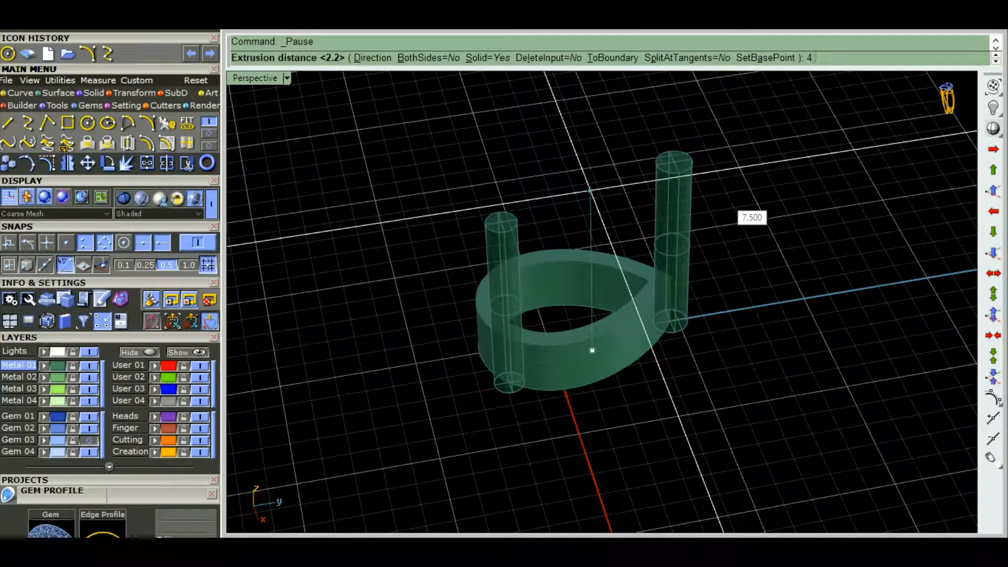
key(Return)
Select and hide all curves and the leftover surfaces so only the solids remain displayed
right_drag(741, 310, 650, 408)
text(sc)
key(Return)
text(h)
key(Return)
text(s)
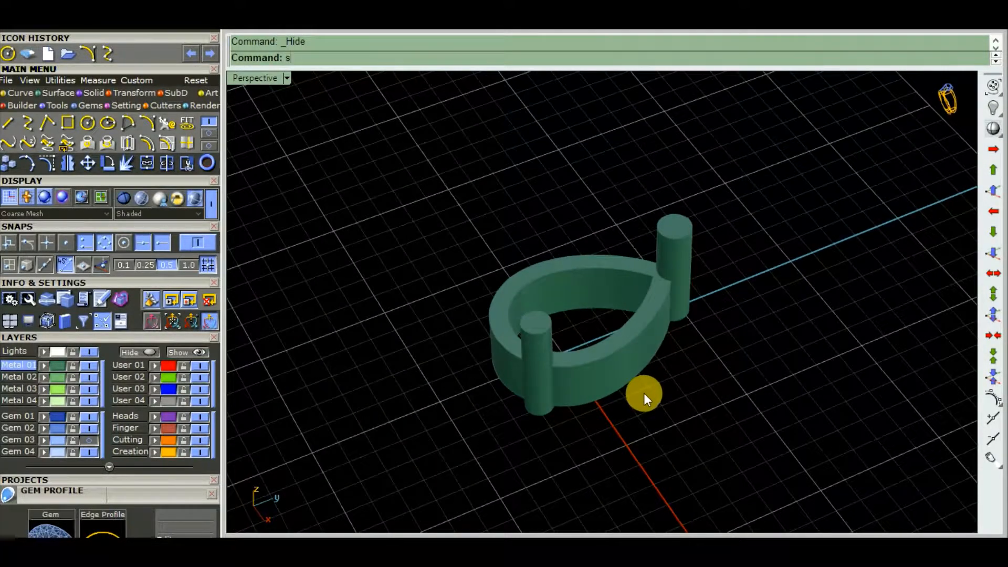
text(s)
key(Return)
text(h)
key(Return)
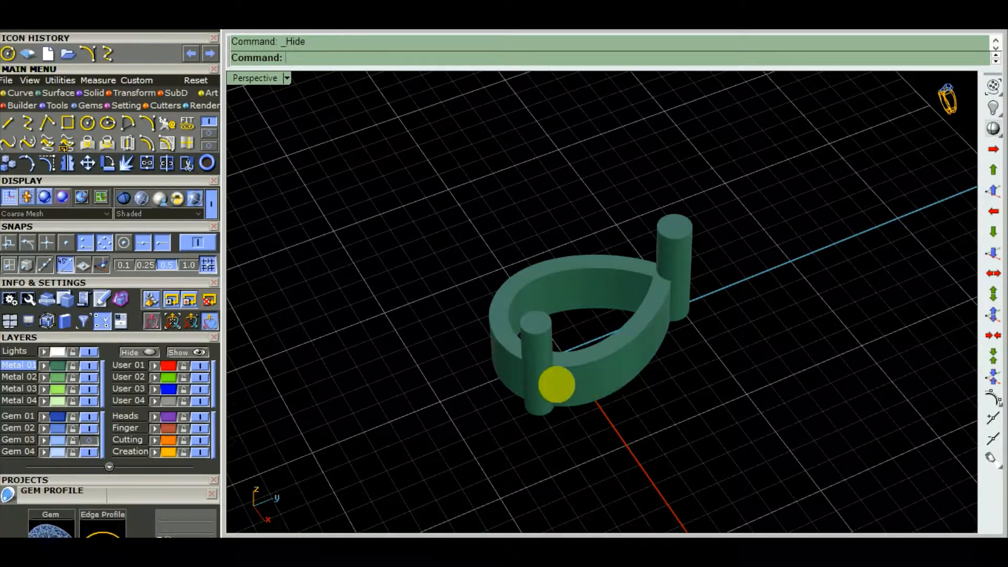
Move the ring and both prong solids to the Creation layer
right_drag(556, 383, 710, 401)
drag(600, 415, 599, 417)
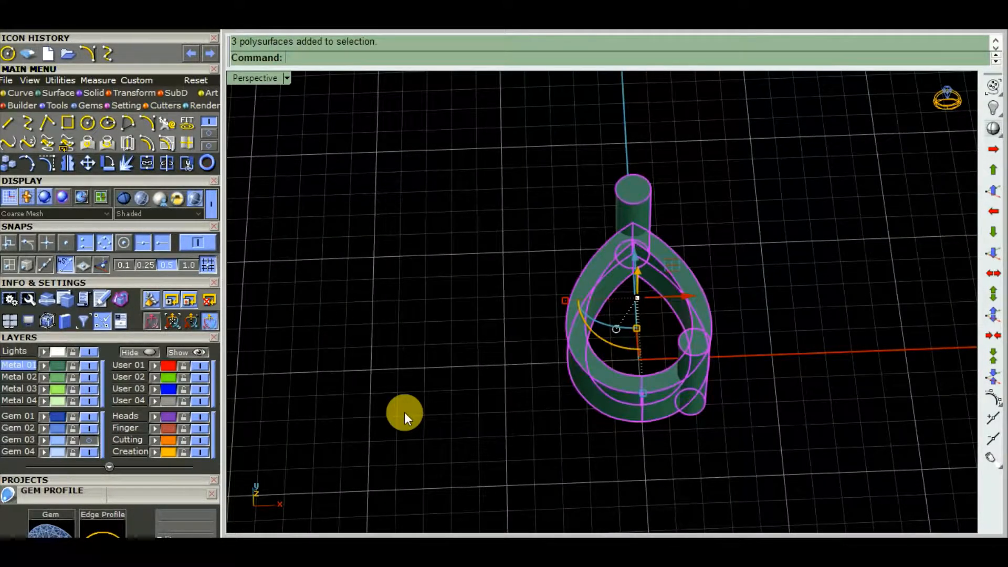
click(155, 451)
click(436, 409)
scroll(735, 322, up, 6)
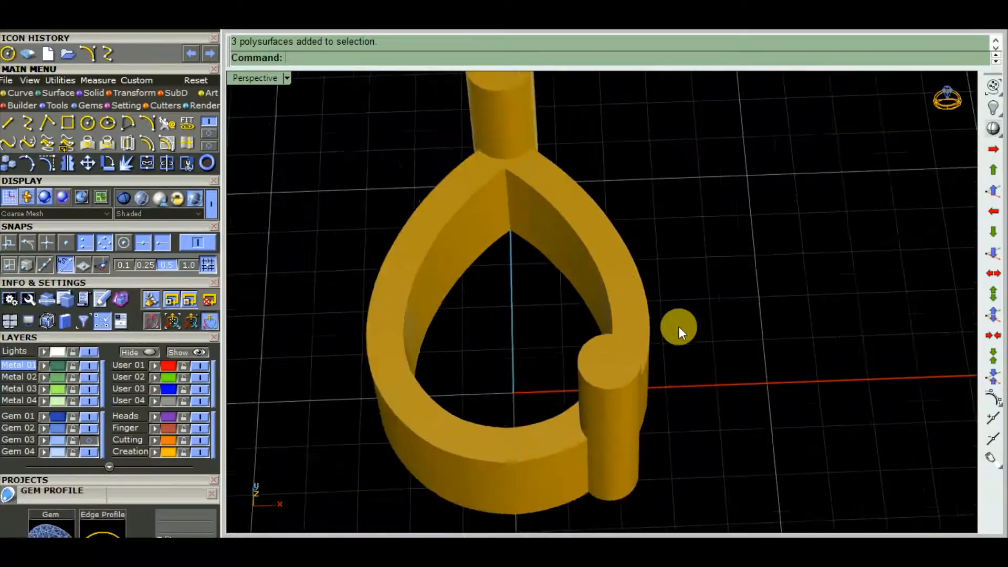
scroll(678, 327, down, 6)
Fillet the top edge of the prong at the pear tip with a radius of 0.5
right_drag(545, 420, 631, 276)
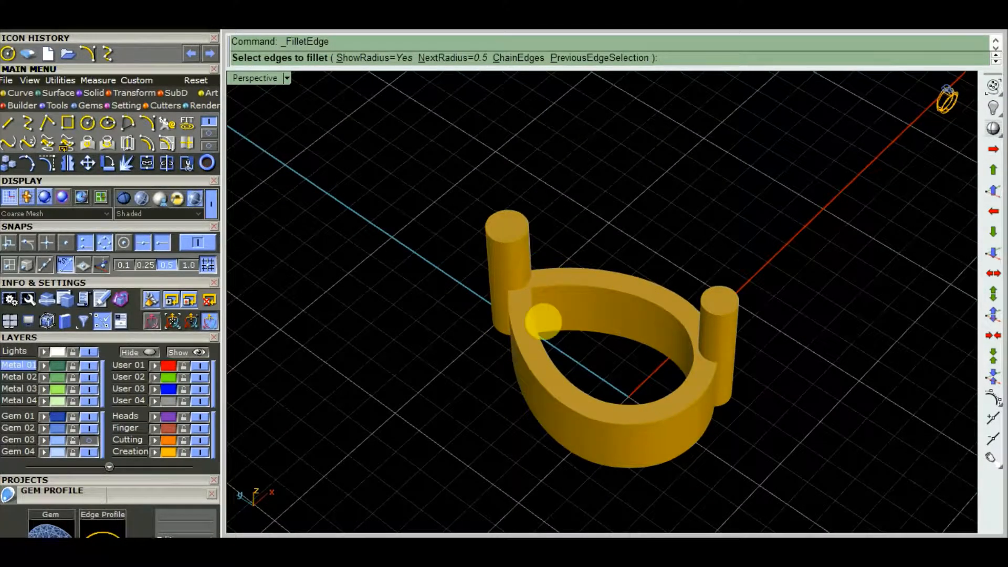
right_drag(543, 321, 542, 247)
click(518, 232)
right_drag(631, 192, 604, 245)
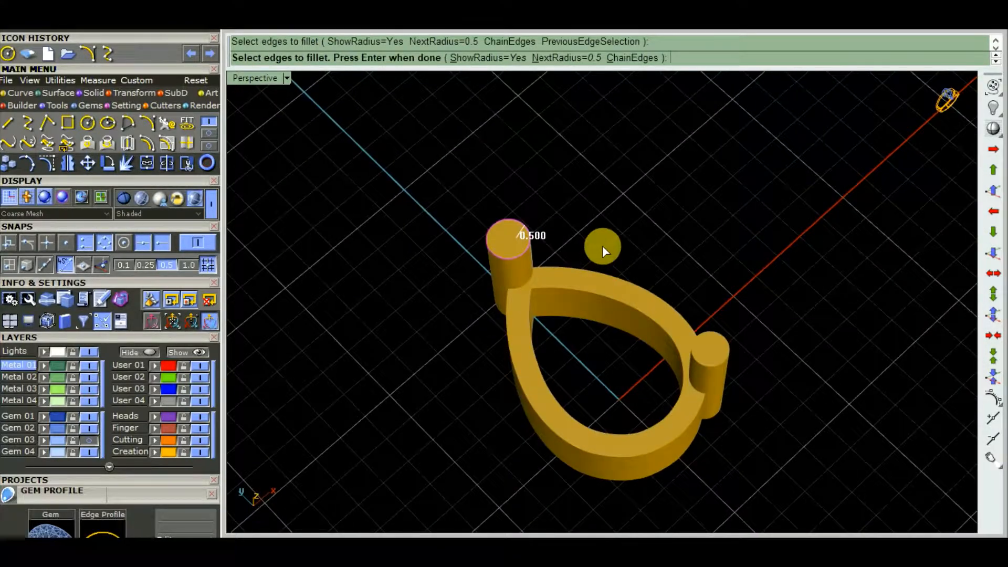
key(Return)
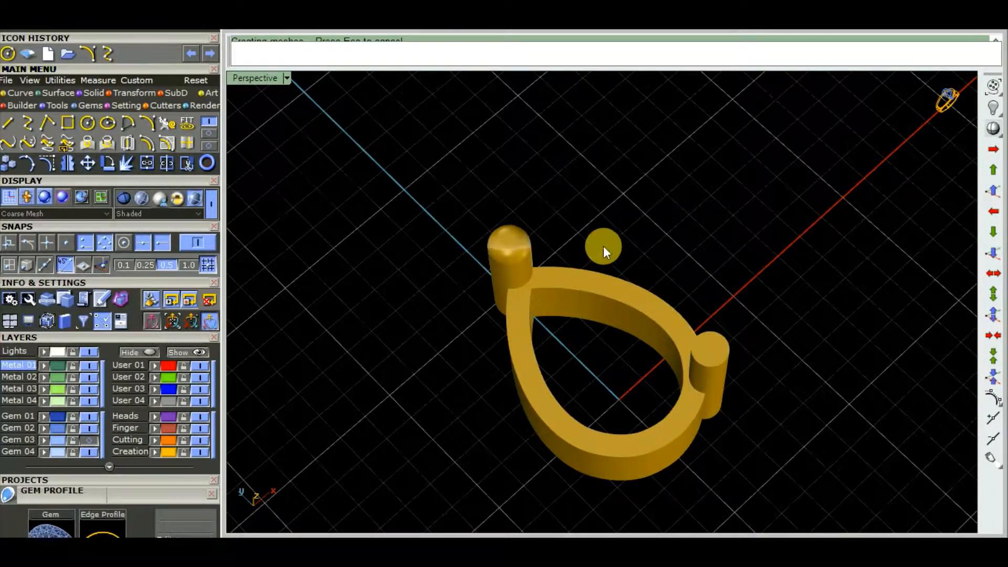
scroll(742, 347, up, 5)
Fillet the top edge of the lower-right prong with a radius of 0.4
key(Return)
scroll(751, 331, down, 6)
scroll(719, 320, up, 2)
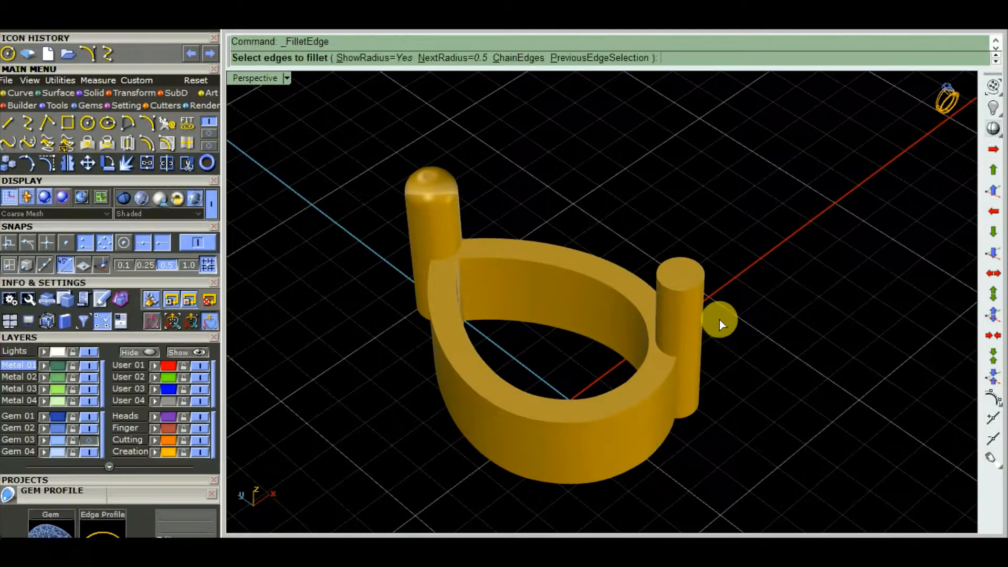
text(.4)
key(Return)
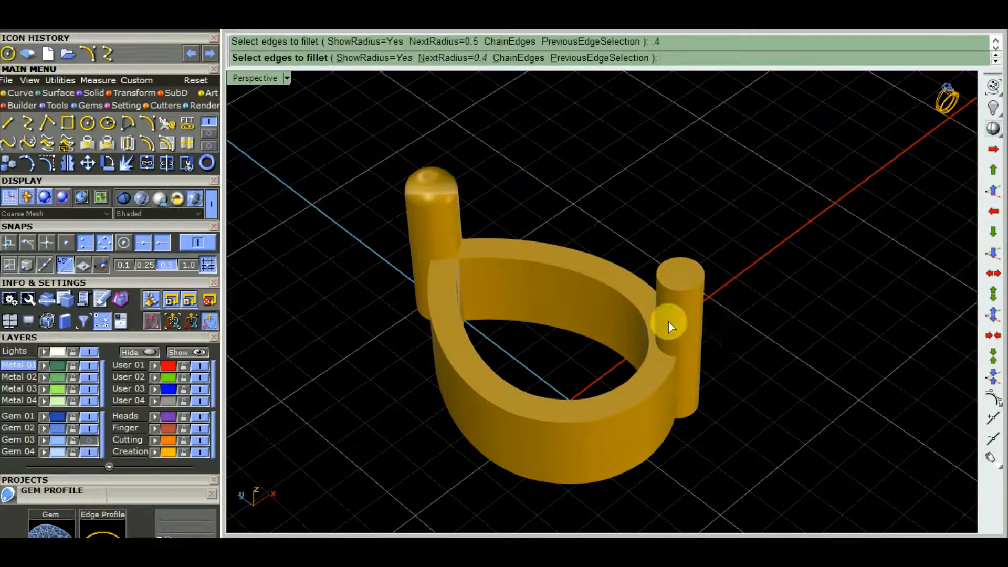
click(698, 287)
right_drag(698, 287, 754, 353)
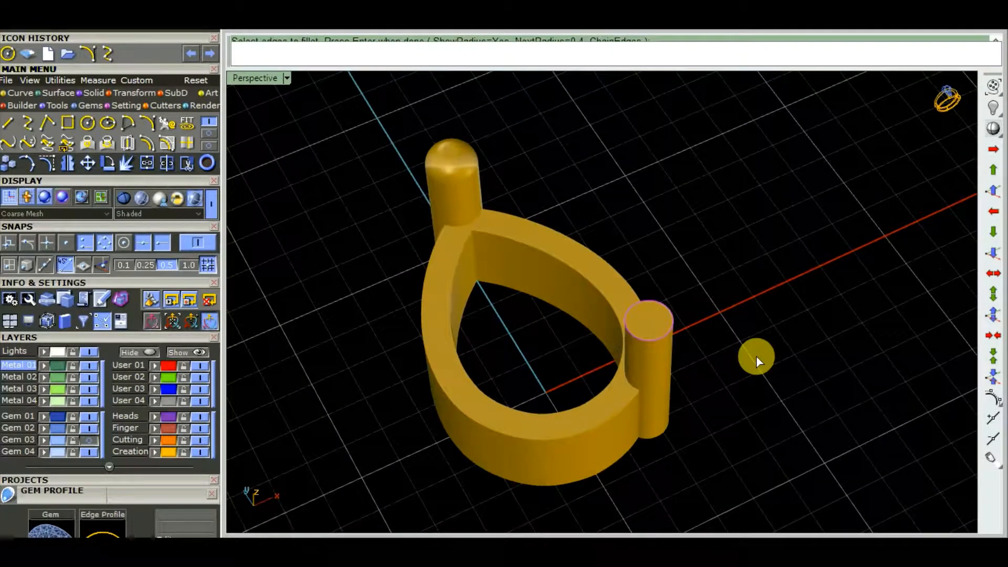
key(Return)
key(Return)
scroll(730, 349, down, 2)
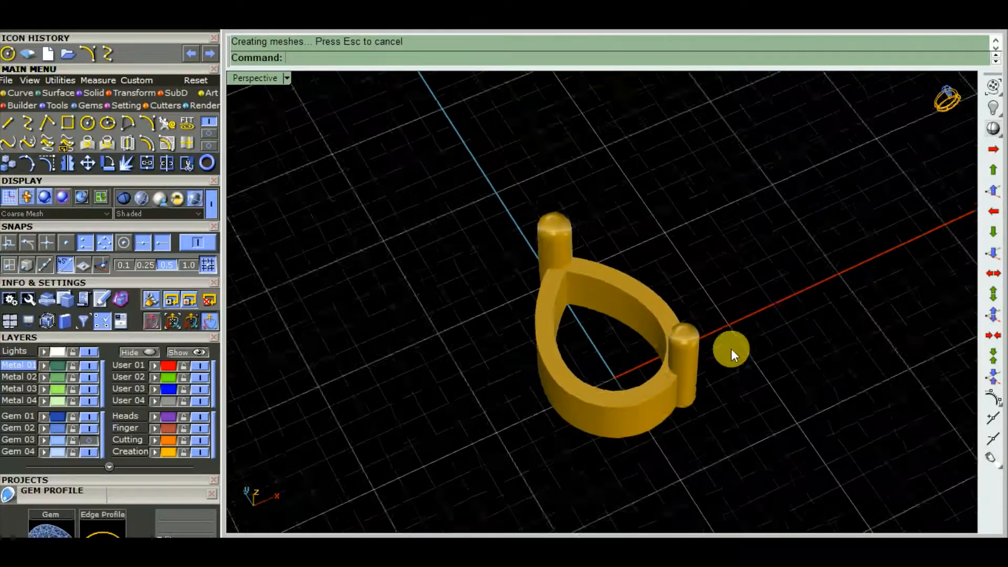
Try a 0.4 chamfer on one side of the ring's upper inner edge and undo it
right_drag(730, 348, 659, 335)
scroll(656, 325, up, 3)
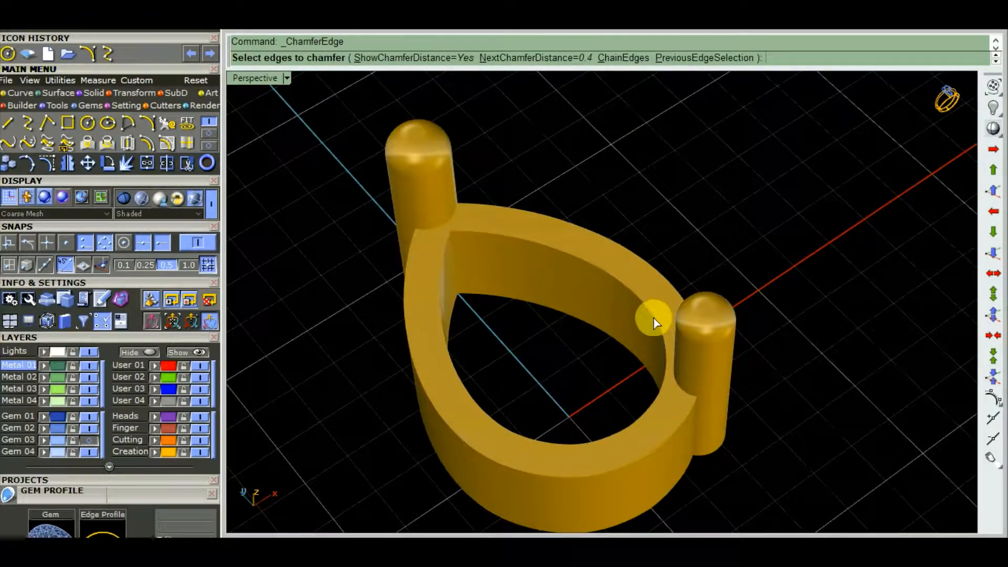
click(654, 316)
key(Return)
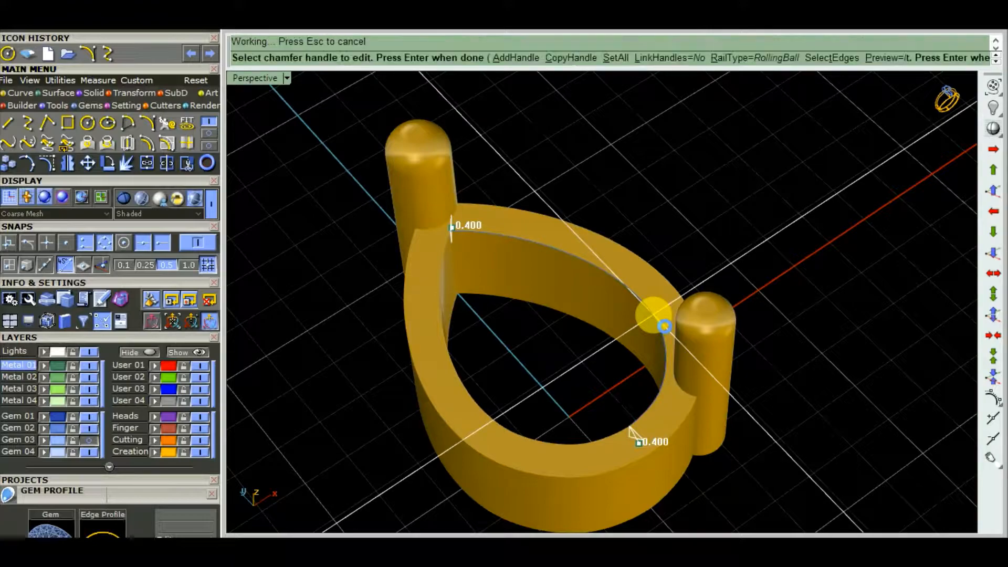
key(Return)
scroll(632, 314, down, 6)
mouse_move(635, 318)
right_down()
mouse_move(686, 383)
mouse_move(509, 329)
mouse_move(589, 315)
mouse_move(661, 366)
mouse_move(598, 351)
mouse_move(650, 333)
mouse_move(636, 335)
right_up()
key(ctrl+z)
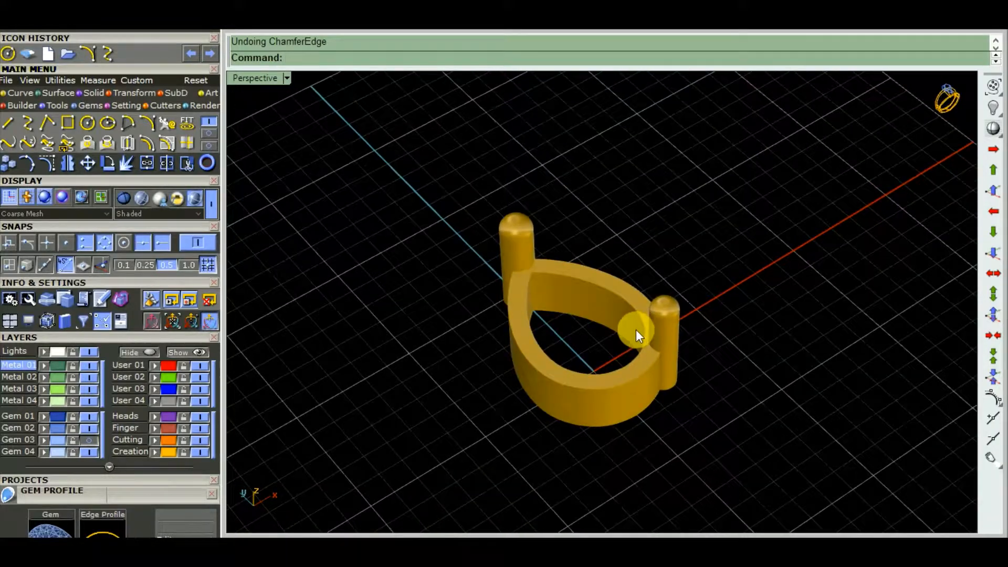
Chamfer the ring's whole upper inner edge, both sides of the pear, with a distance of 0.4
right_click(635, 329)
scroll(635, 351, up, 8)
click(631, 250)
right_drag(631, 250, 405, 181)
scroll(472, 294, down, 6)
right_drag(472, 294, 476, 292)
right_click(477, 292)
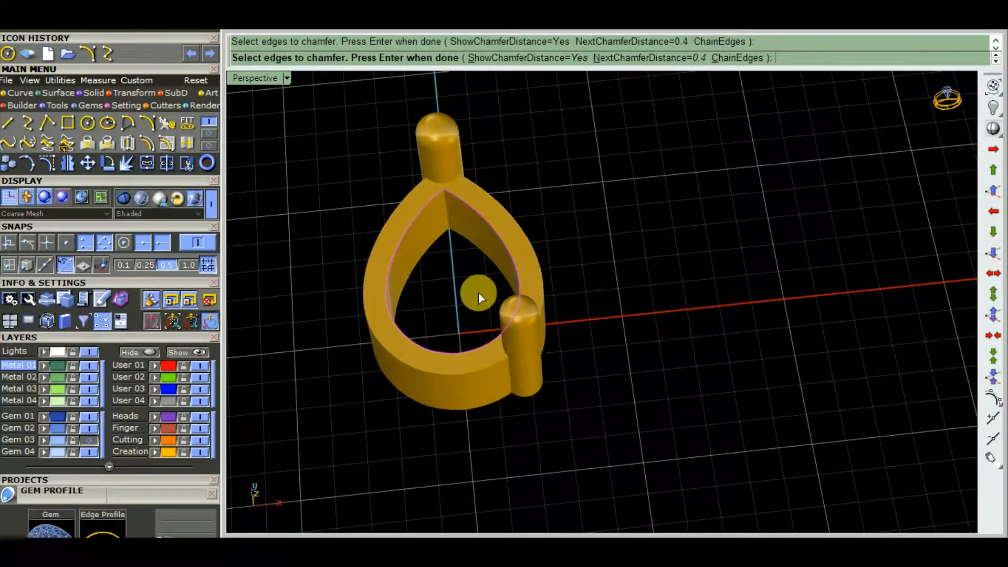
right_click(477, 293)
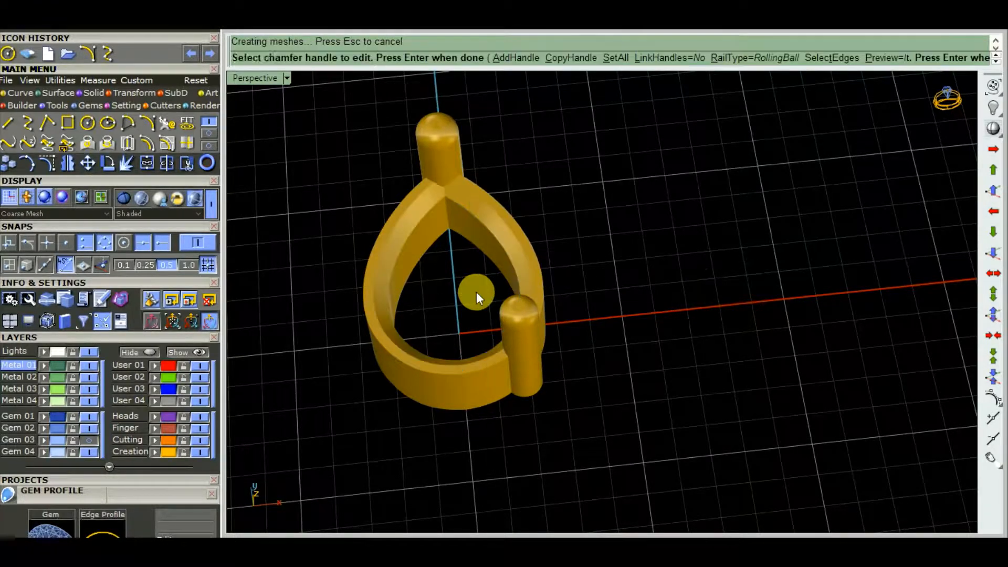
right_click(476, 292)
In the Top view, mirror the lower-right prong across the vertical axis through the origin, keeping the original
right_drag(579, 282, 676, 389)
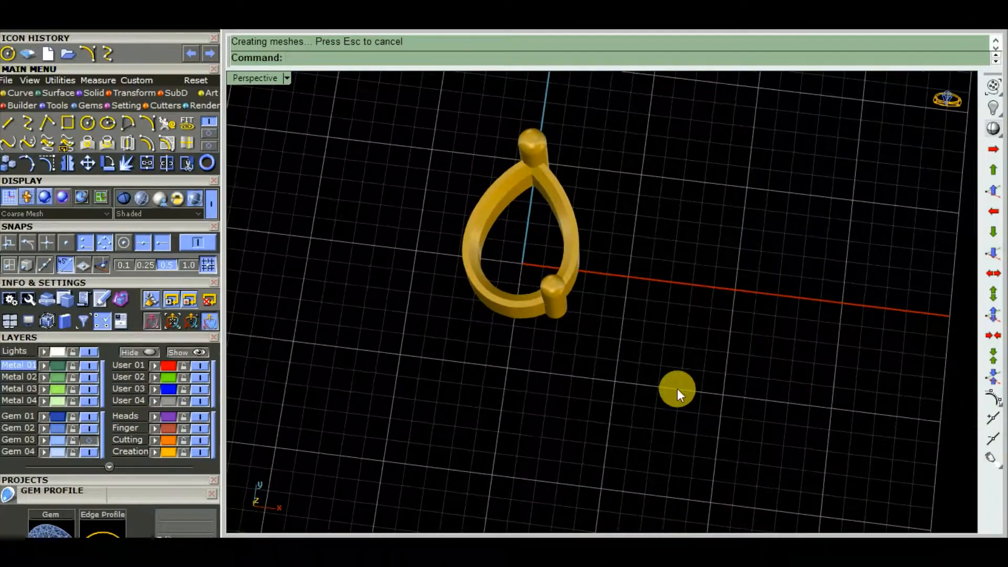
key(ctrl+F1)
scroll(657, 368, down, 2)
scroll(638, 372, up, 4)
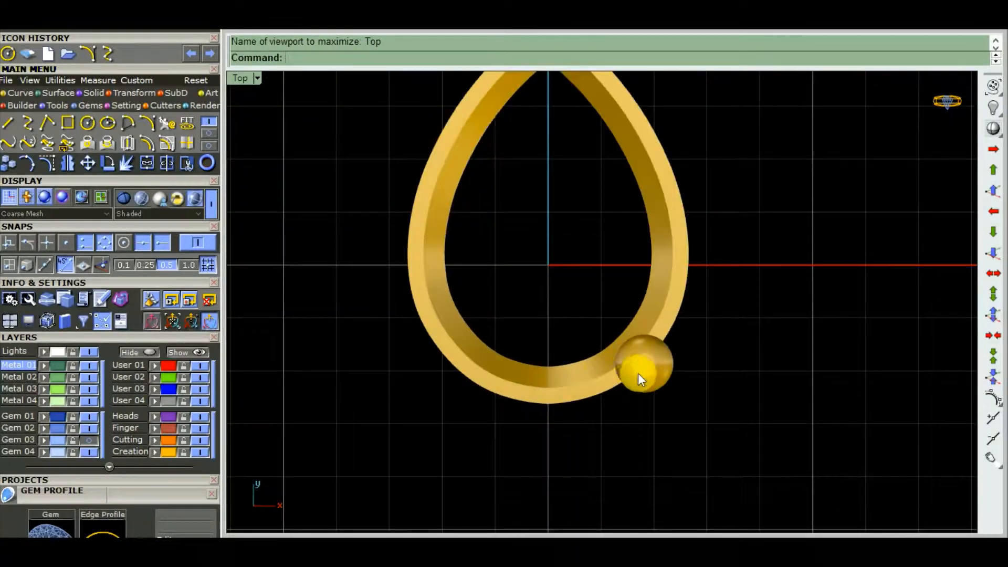
click(637, 372)
scroll(686, 408, down, 3)
text(mi)
key(Return)
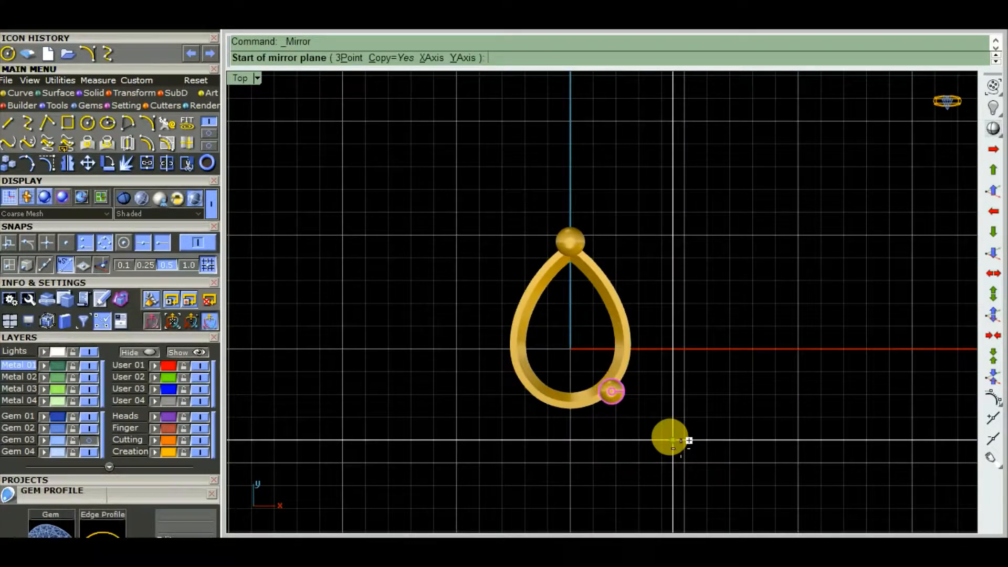
text(0)
key(Return)
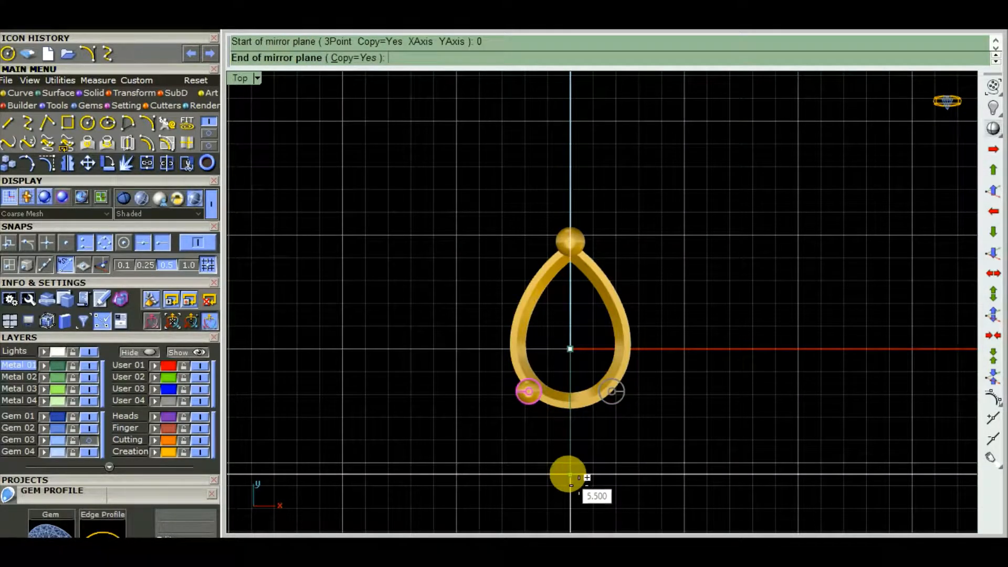
click(570, 475)
In the Perspective view, clear the selection and turn on the Gem 03 layer to show the gem
key(ctrl+F4)
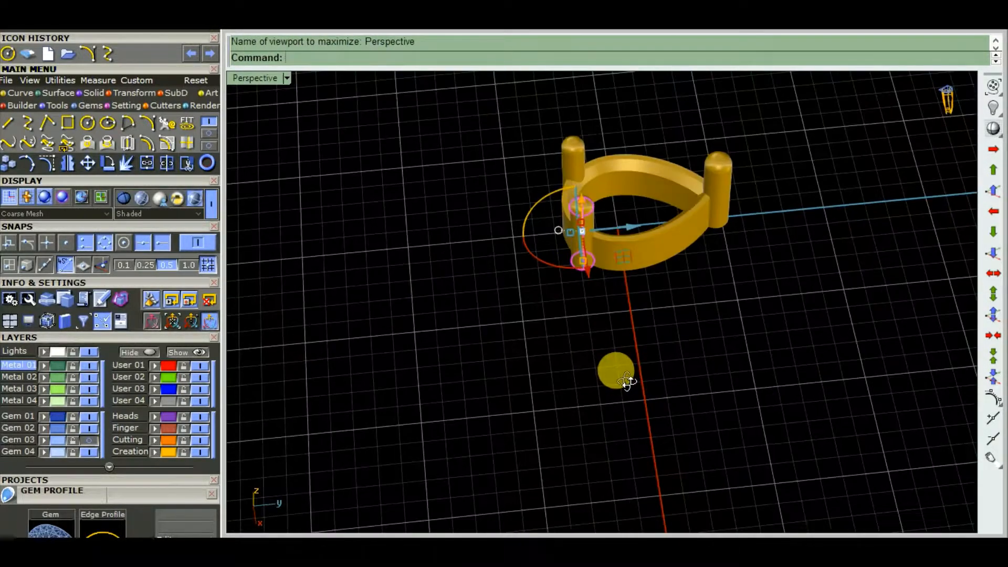
scroll(605, 139, up, 6)
scroll(588, 220, down, 6)
right_drag(548, 335, 725, 281)
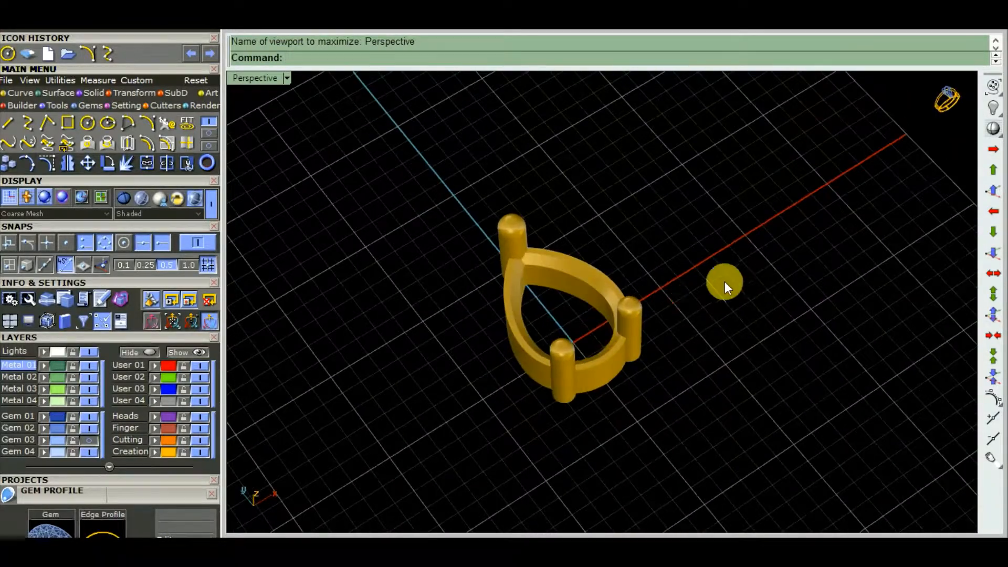
click(93, 440)
scroll(598, 336, up, 6)
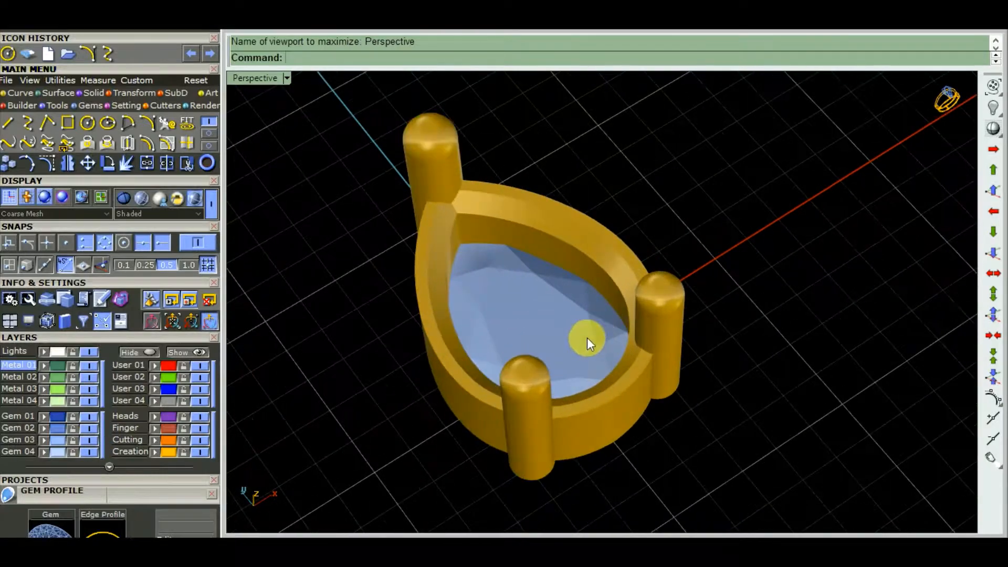
scroll(586, 338, down, 5)
In the Front view, move the gem straight up about 2.5 mm into the ring's seat and check it in Perspective
right_drag(503, 372, 573, 450)
key(ctrl+F2)
scroll(587, 348, up, 10)
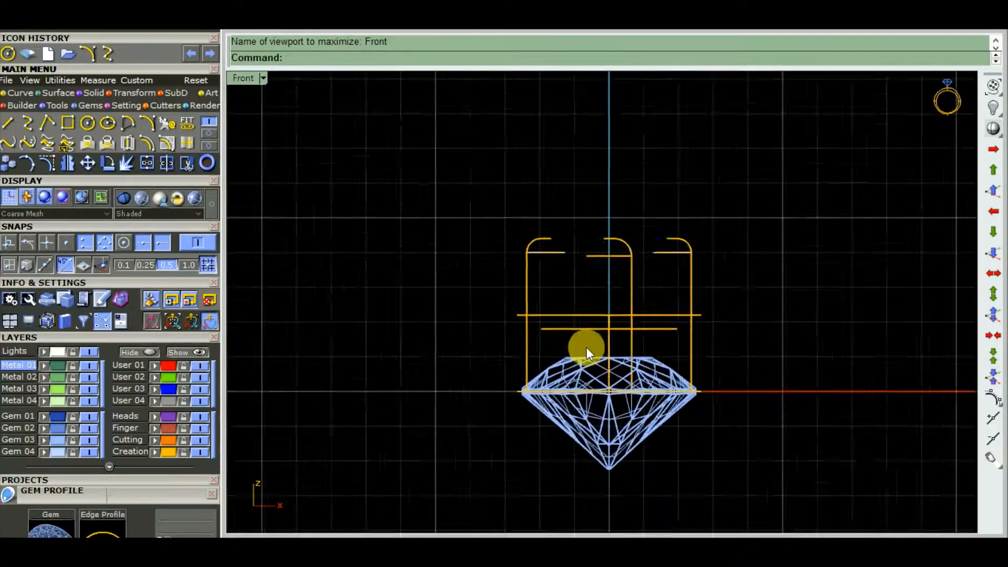
click(612, 446)
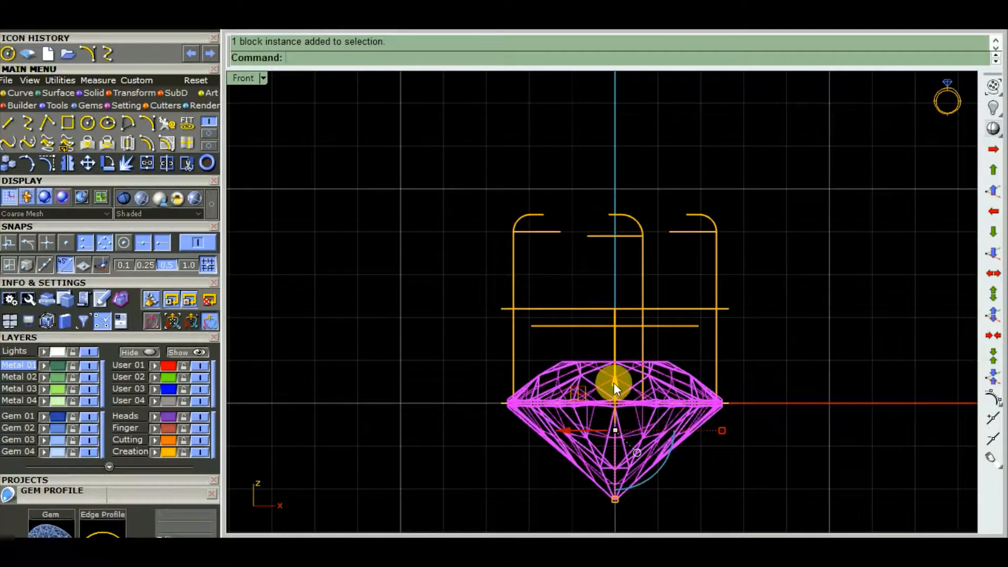
drag(614, 383, 617, 272)
right_drag(575, 365, 524, 419)
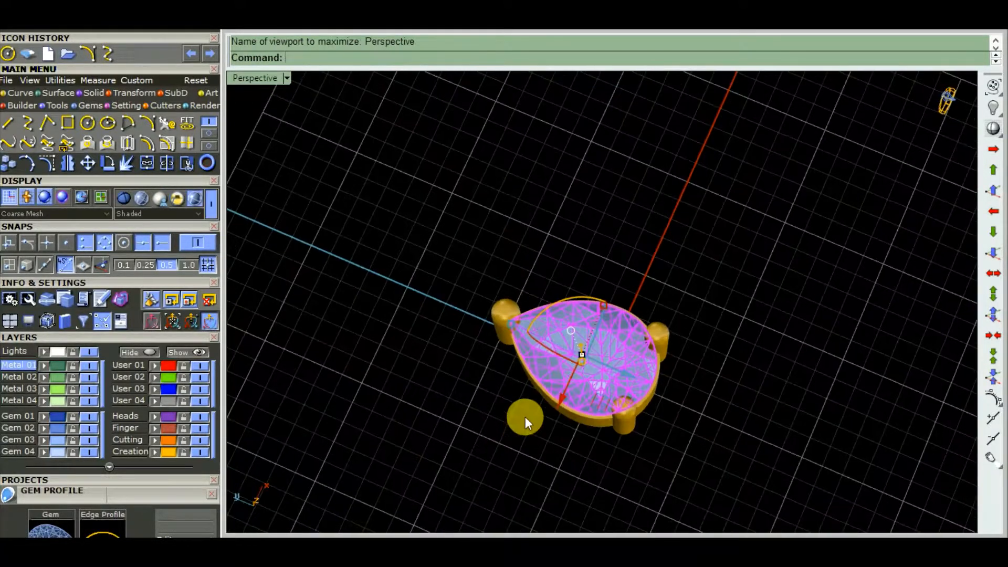
click(525, 418)
scroll(571, 351, up, 6)
scroll(571, 350, down, 5)
right_drag(572, 353, 419, 287)
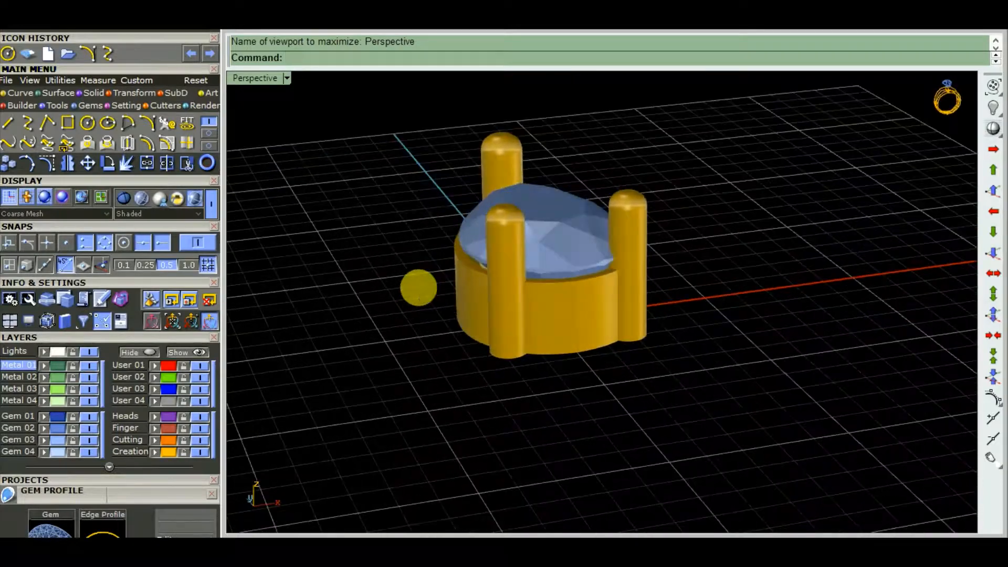
In the Right view, lower the gem straight down about 0.5 mm into the ring's chamfered seat
key(ctrl+F2)
key(ctrl+F3)
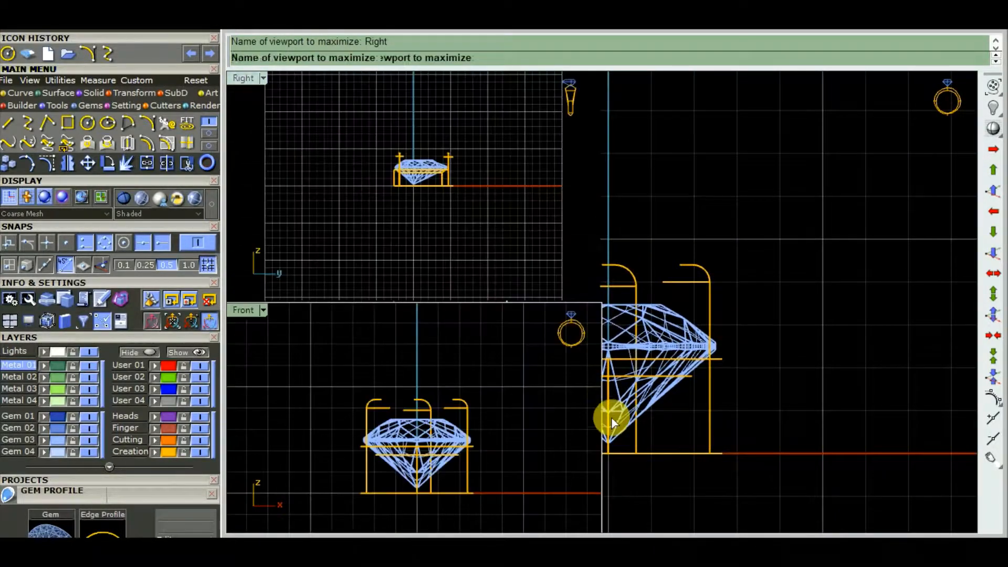
scroll(631, 251, up, 12)
scroll(619, 344, up, 5)
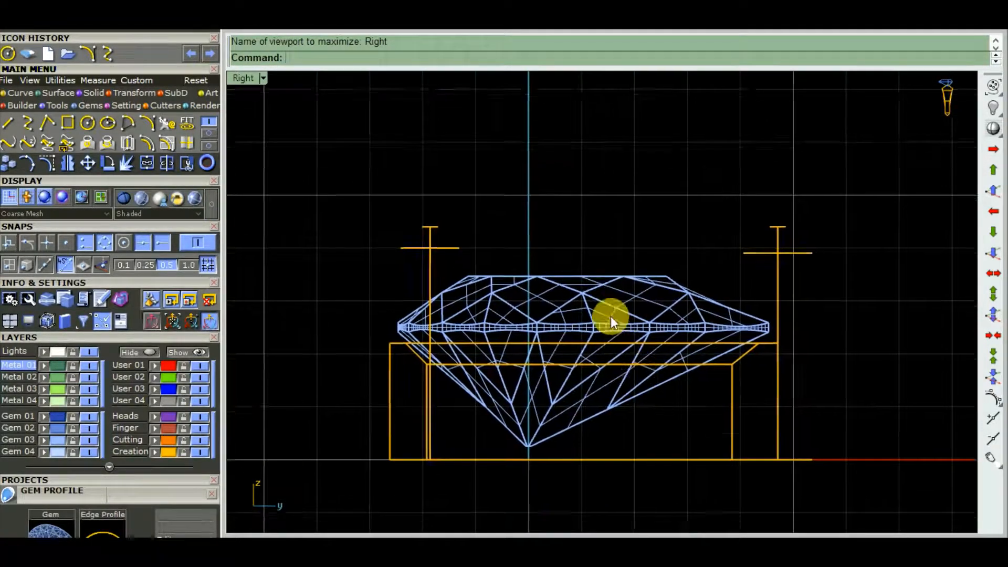
click(581, 332)
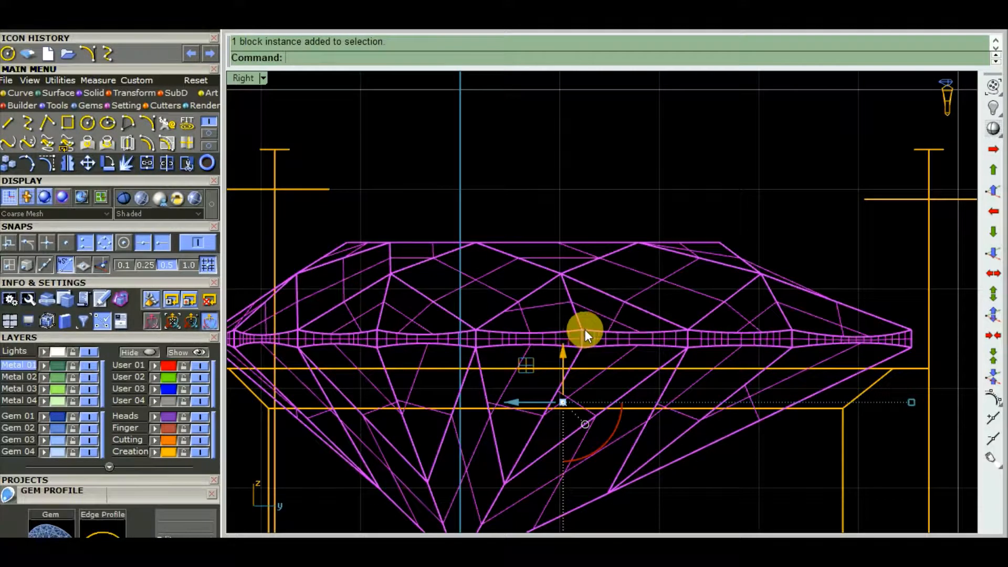
scroll(591, 323, down, 5)
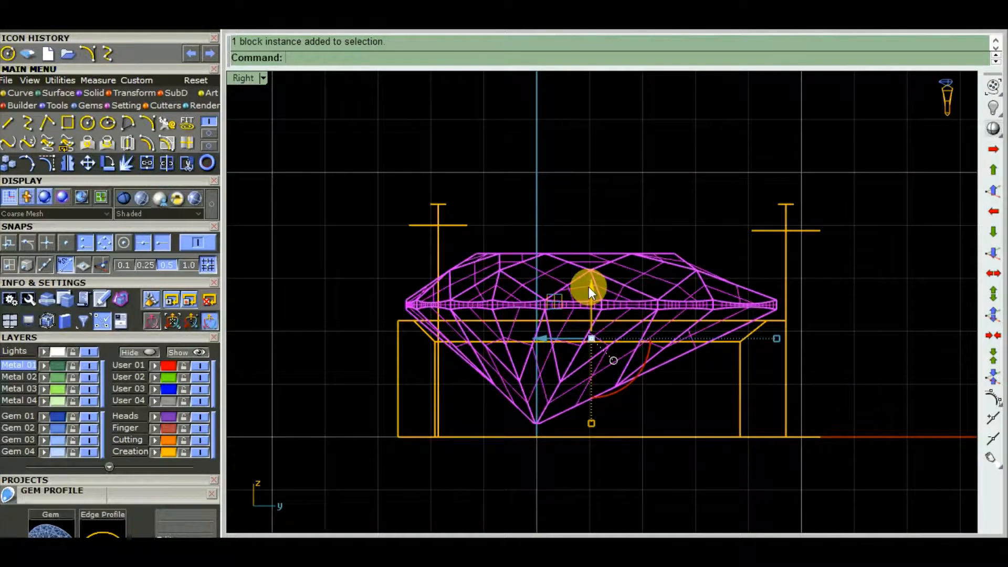
drag(591, 286, 588, 299)
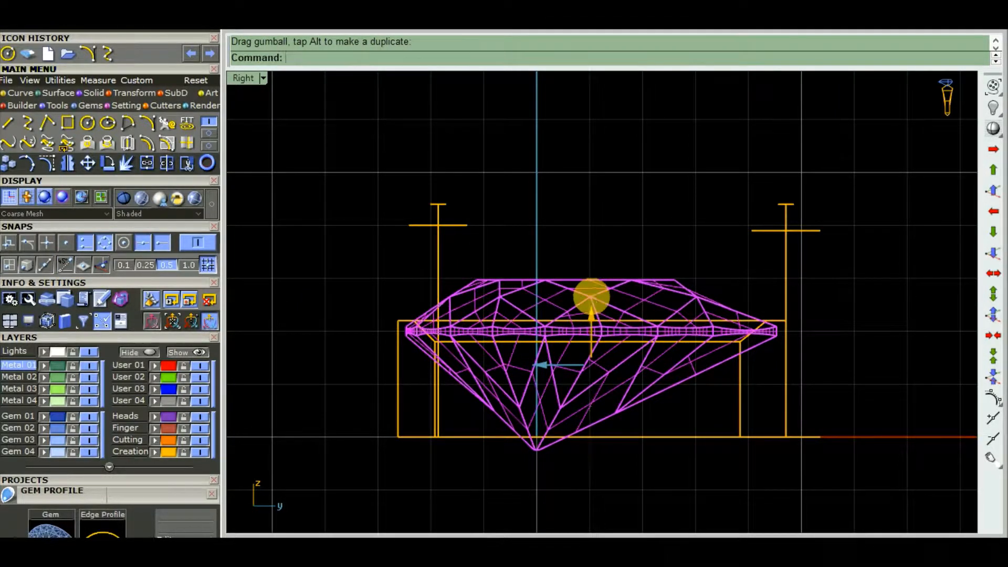
drag(590, 319, 592, 309)
click(647, 314)
click(641, 296)
scroll(648, 322, down, 3)
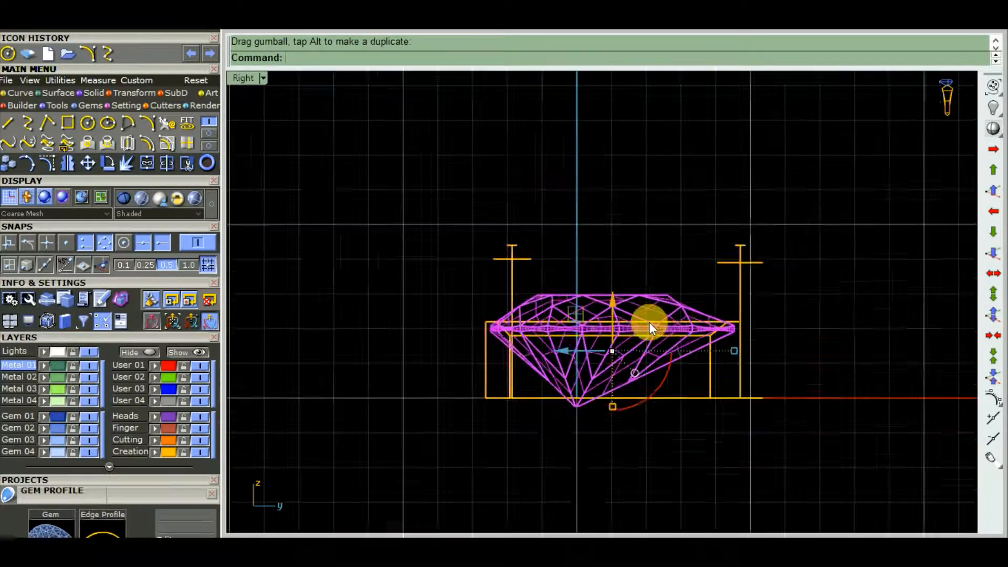
scroll(649, 322, up, 4)
In the Perspective view, raise the selected gem vertically about 0.5 mm and check it from the side
key(ctrl+F4)
right_drag(638, 329, 683, 314)
key(Escape)
scroll(633, 257, up, 6)
right_drag(631, 275, 654, 318)
click(613, 300)
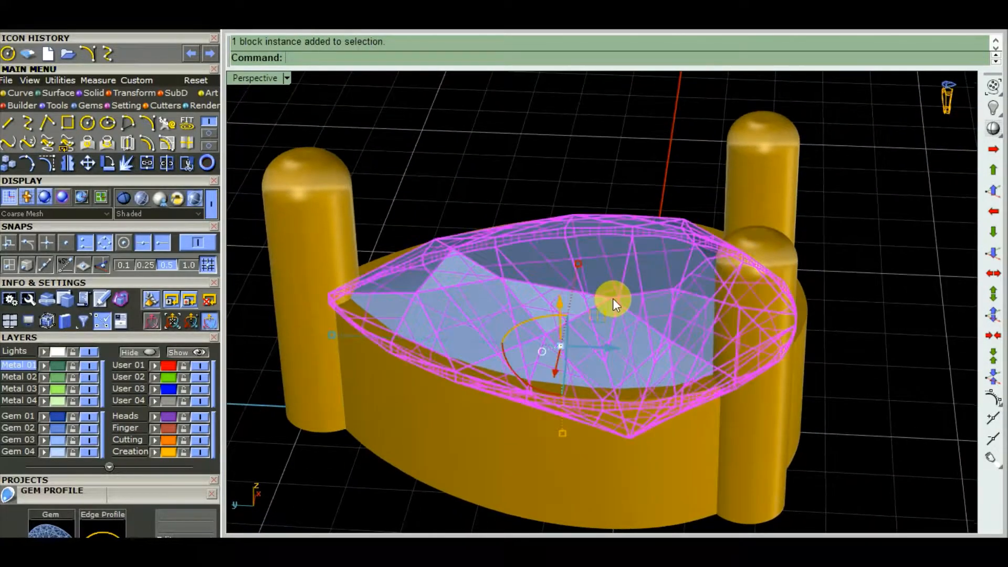
drag(559, 302, 561, 275)
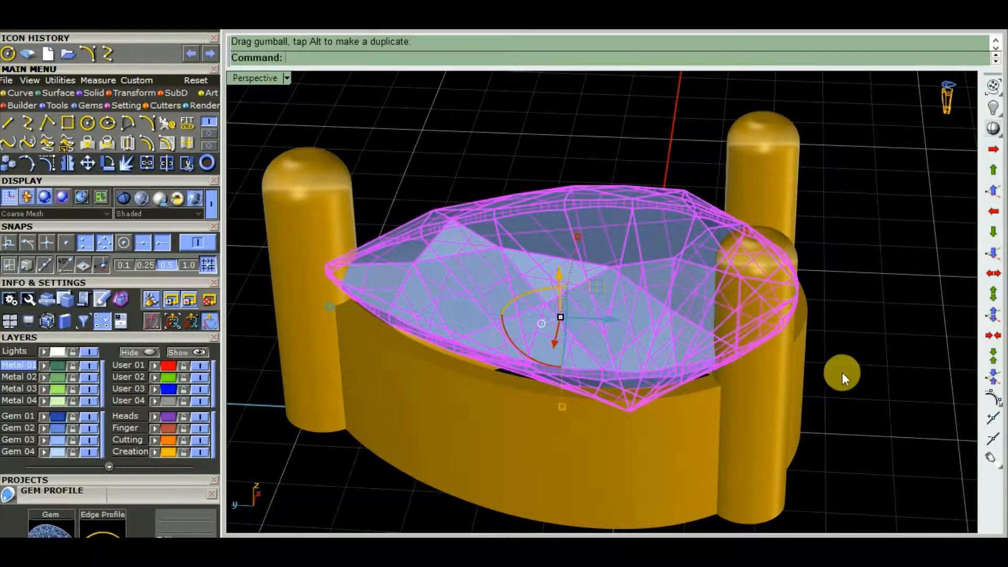
right_drag(842, 372, 850, 338)
Raise the gem another 0.5 mm along the vertical axis, clear the selection and check its fit between the prongs
click(733, 314)
scroll(733, 314, down, 4)
click(627, 243)
right_drag(647, 306, 435, 255)
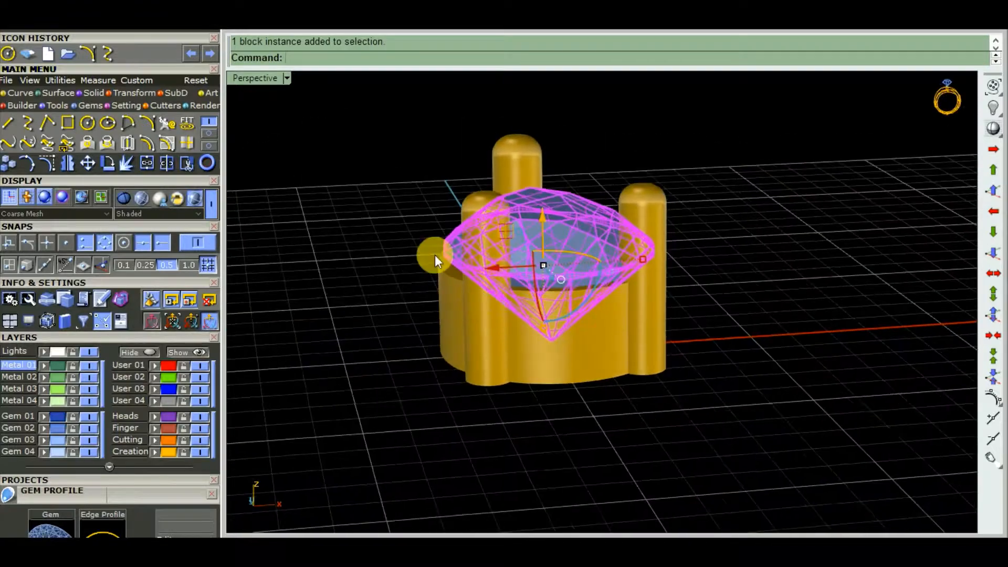
drag(544, 215, 544, 207)
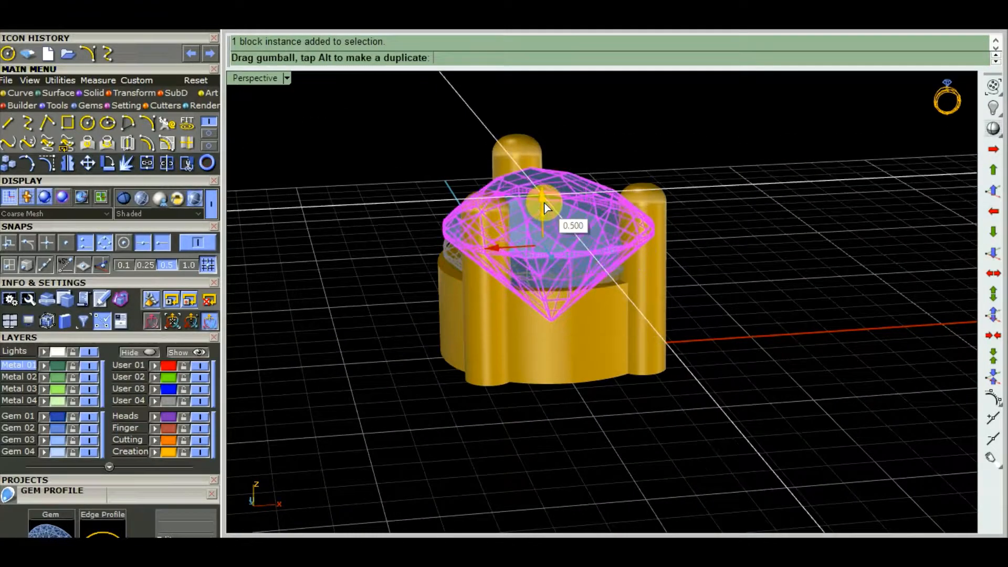
right_drag(564, 225, 739, 327)
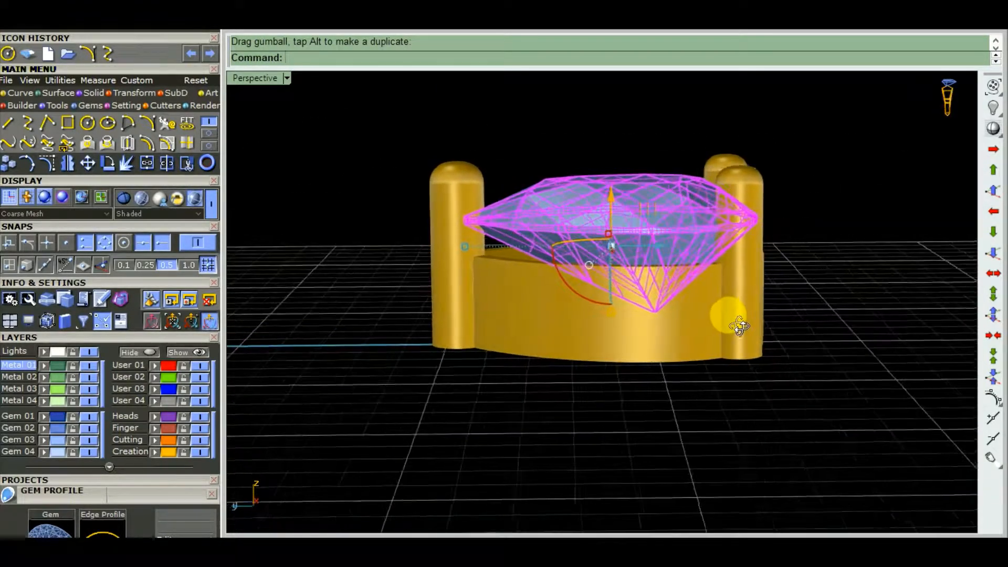
right_drag(740, 286, 702, 283)
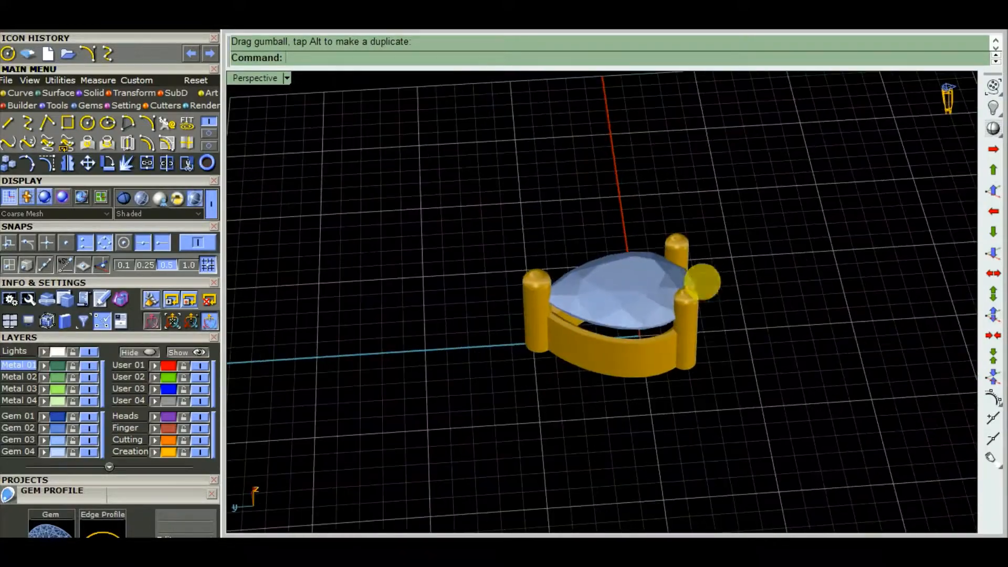
scroll(601, 256, up, 9)
scroll(600, 254, down, 8)
right_drag(600, 254, 621, 311)
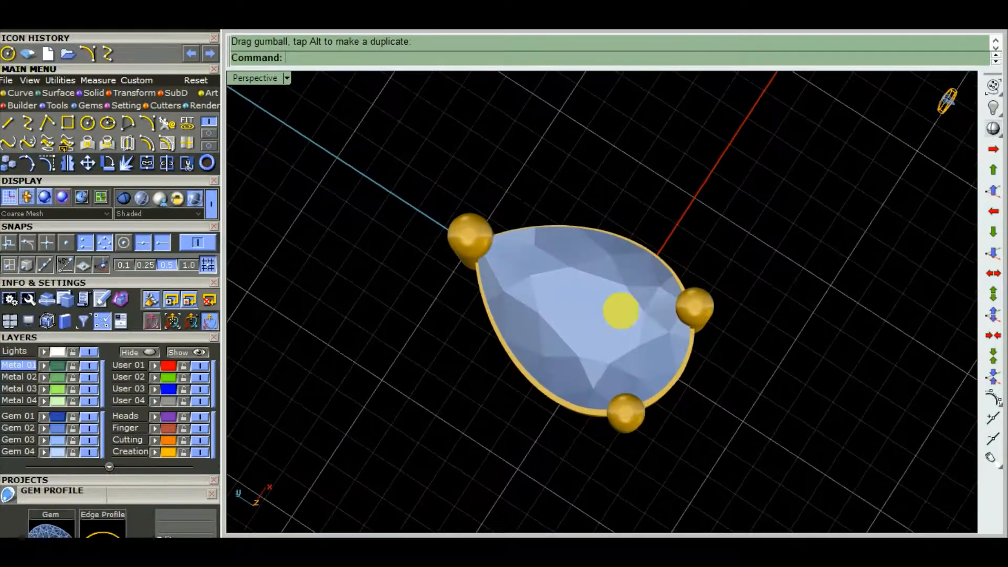
Examine the set gem in the rendered display mode, then return the viewport to shaded
click(177, 197)
mouse_move(512, 345)
right_down()
mouse_move(515, 225)
mouse_move(600, 233)
mouse_move(524, 266)
mouse_move(418, 155)
mouse_move(668, 349)
mouse_move(586, 255)
mouse_move(544, 315)
mouse_move(780, 249)
mouse_move(857, 274)
mouse_move(540, 338)
mouse_move(457, 330)
right_up()
scroll(612, 289, down, 4)
scroll(577, 327, up, 6)
right_drag(613, 289, 529, 338)
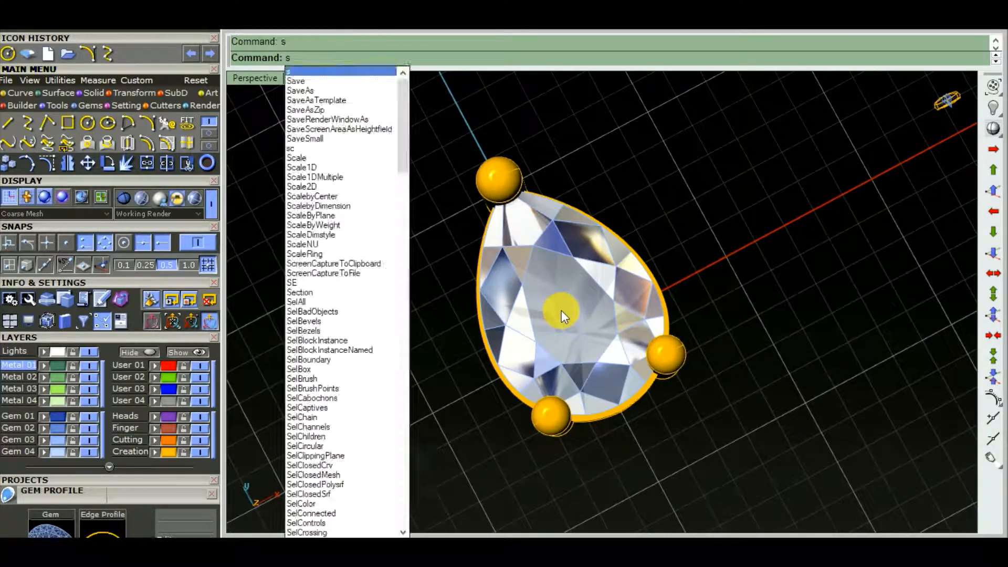
key(Return)
Turn the Gem 03 layer off to examine the ring's bare seat, then turn it back on
scroll(563, 313, up, 6)
mouse_move(502, 360)
right_down()
mouse_move(559, 311)
mouse_move(688, 278)
mouse_move(639, 385)
mouse_move(608, 396)
mouse_move(565, 369)
right_up()
scroll(558, 310, down, 6)
click(68, 441)
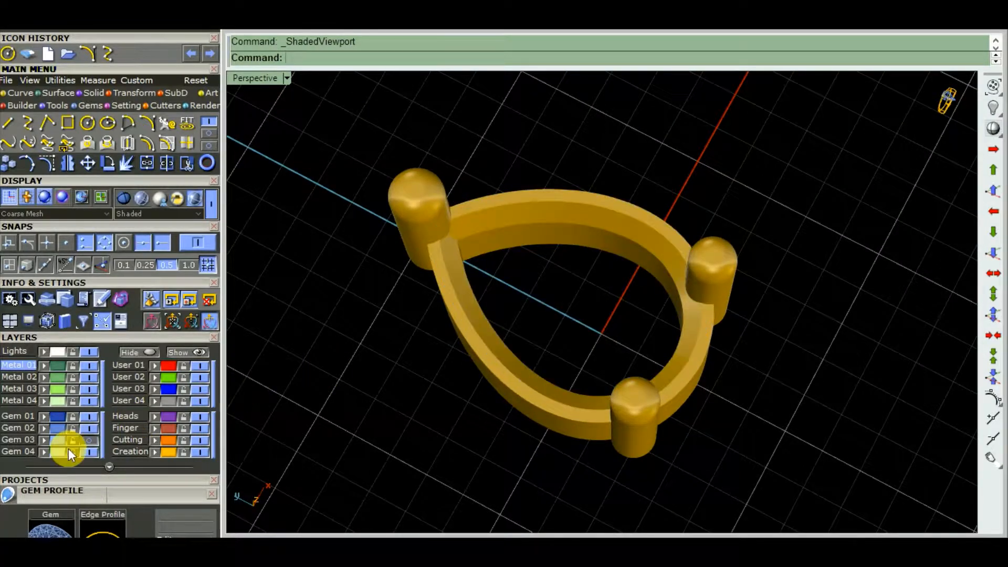
click(94, 441)
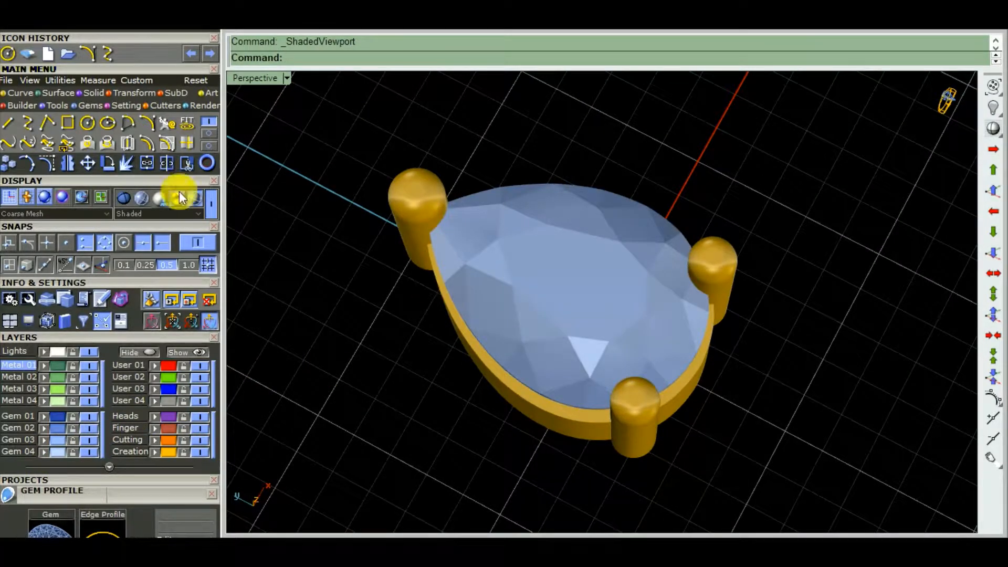
Open the Gem Cutter builder with the gem selected and load that gem to preview its cutter
click(171, 104)
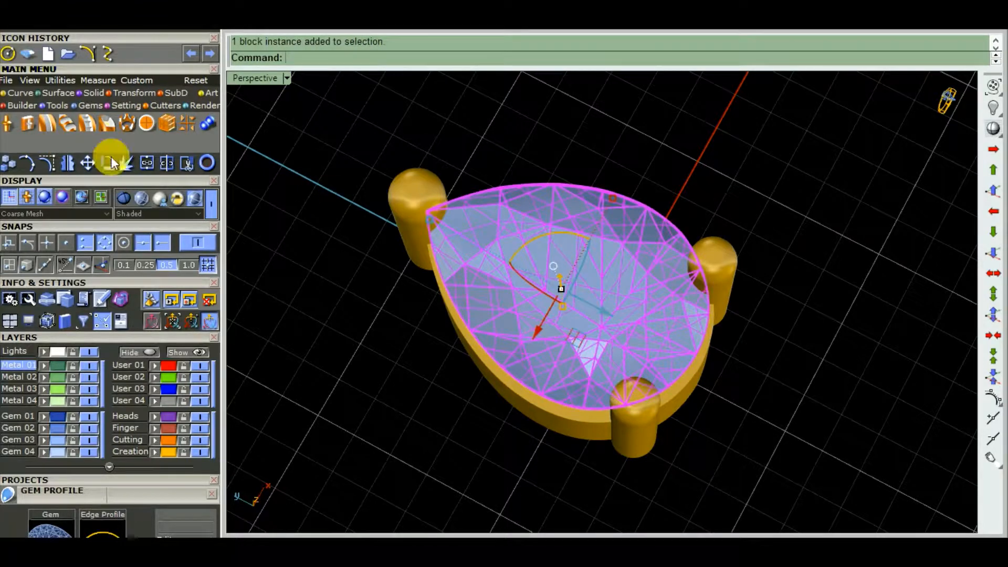
click(8, 124)
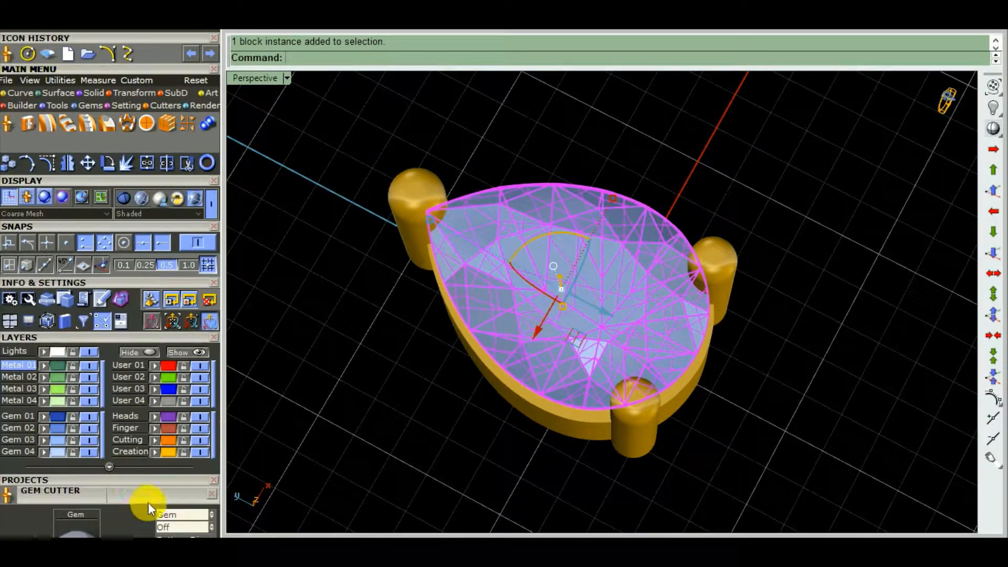
scroll(159, 213, down, 5)
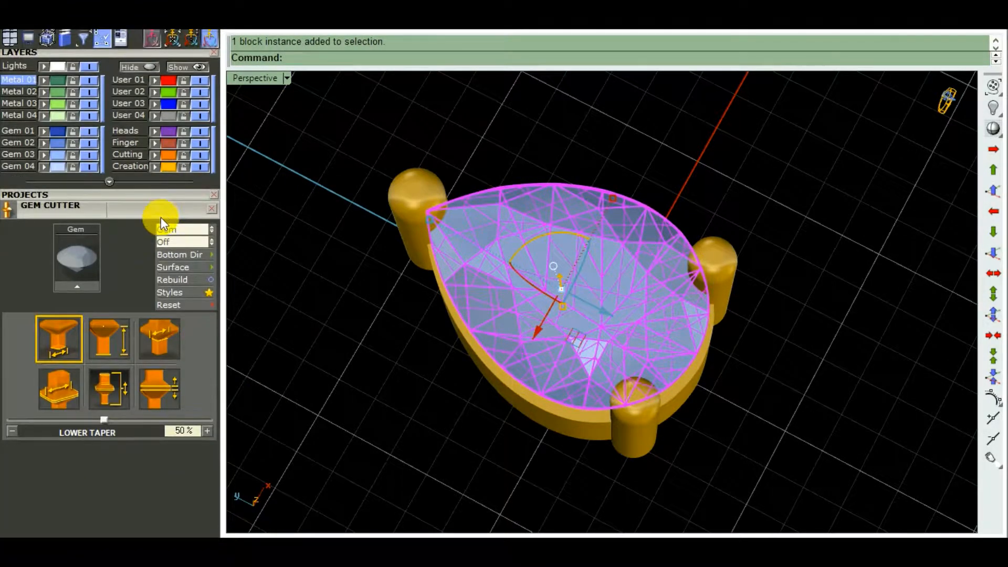
drag(160, 216, 185, 308)
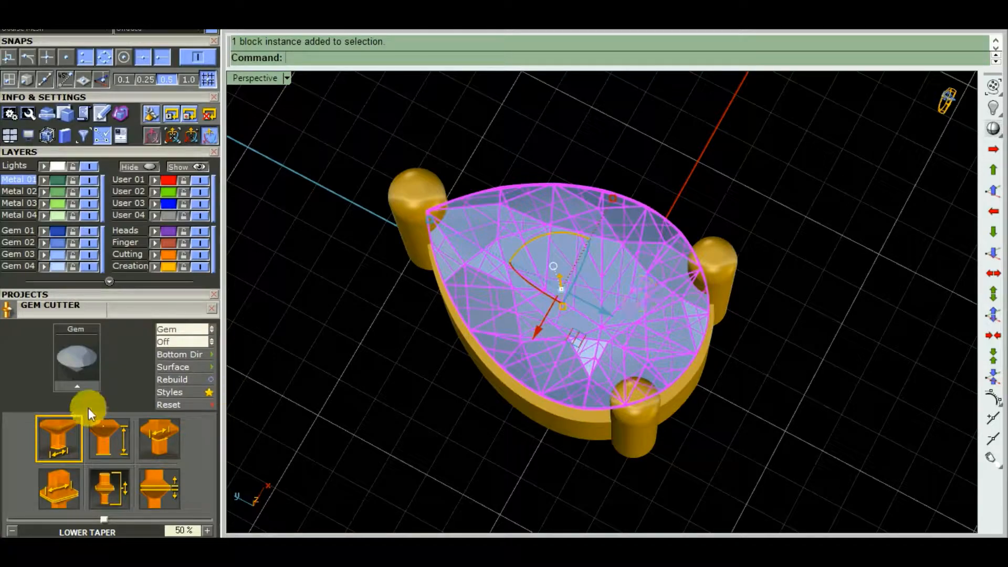
click(100, 383)
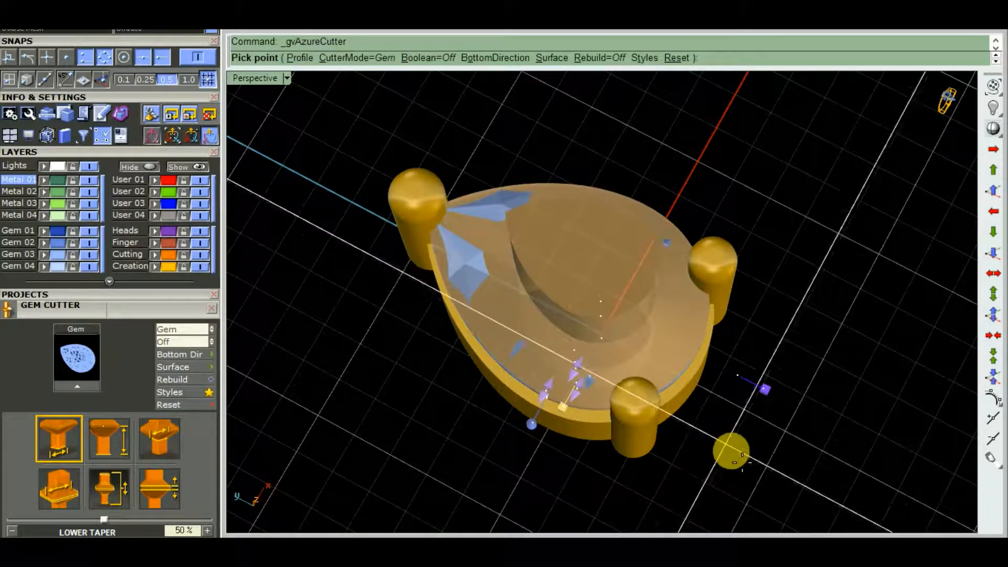
right_drag(735, 455, 651, 462)
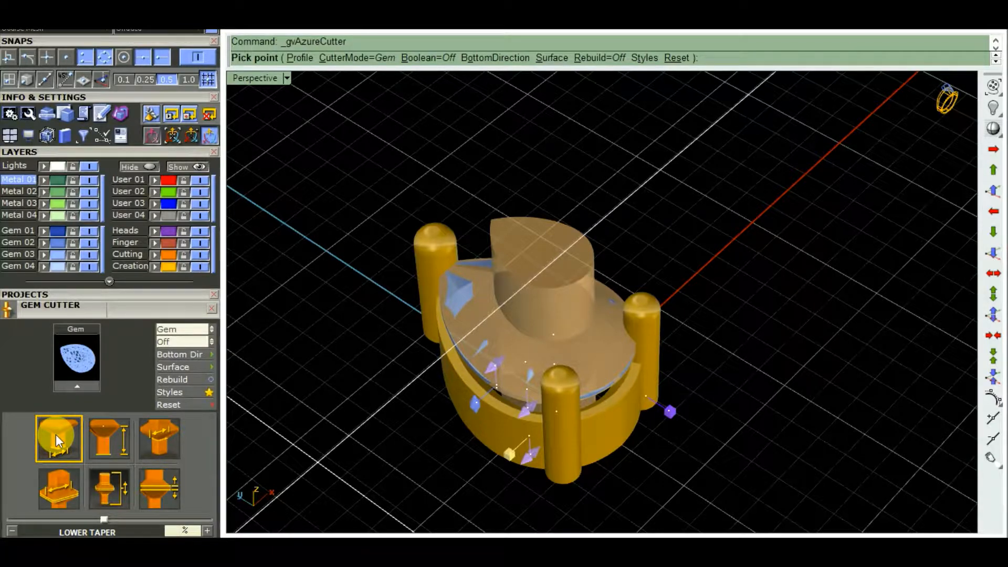
Set the cutter's lower taper to 60% and its lower seat size to 60%
text(60)
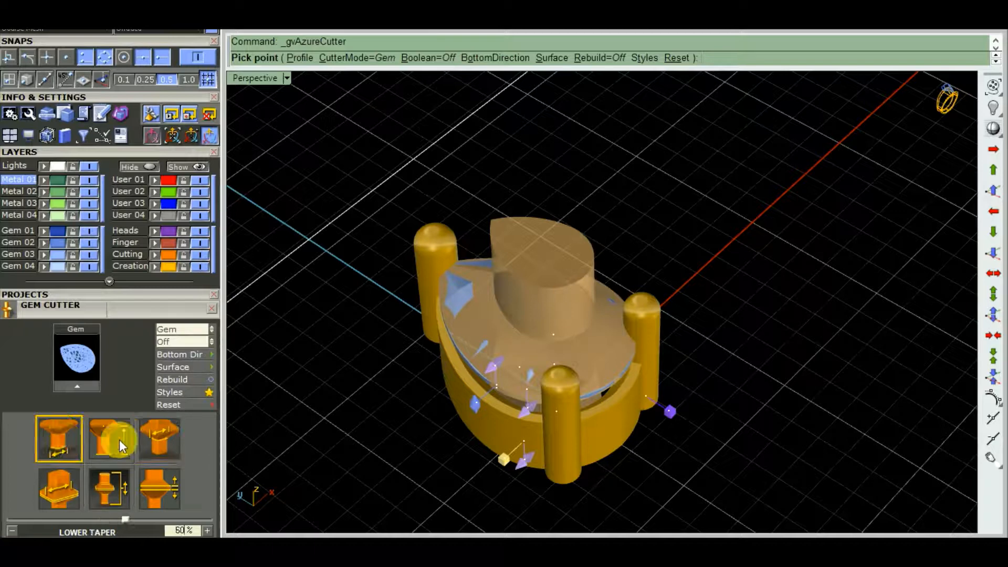
text(50)
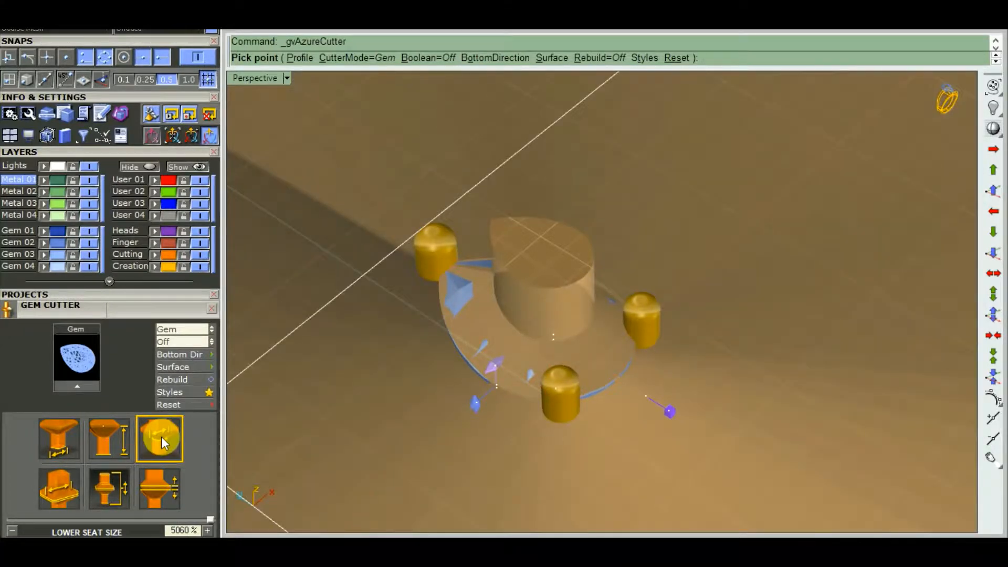
key(BackSpace)
key(BackSpace)
key(BackSpace)
key(BackSpace)
text(60)
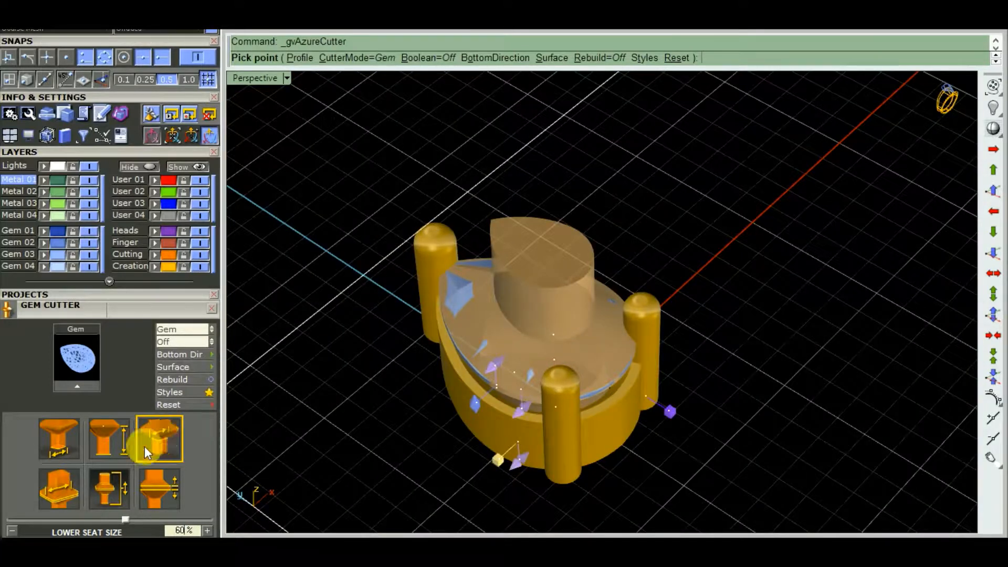
Return the cutter's lower taper to 60% and check the lower seat size
click(57, 436)
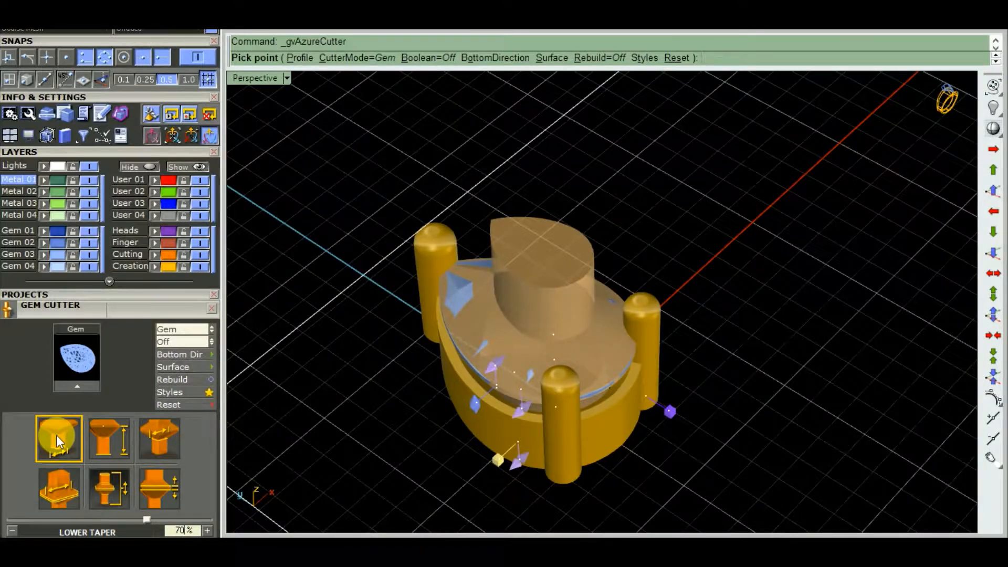
key(BackSpace)
key(BackSpace)
text(60)
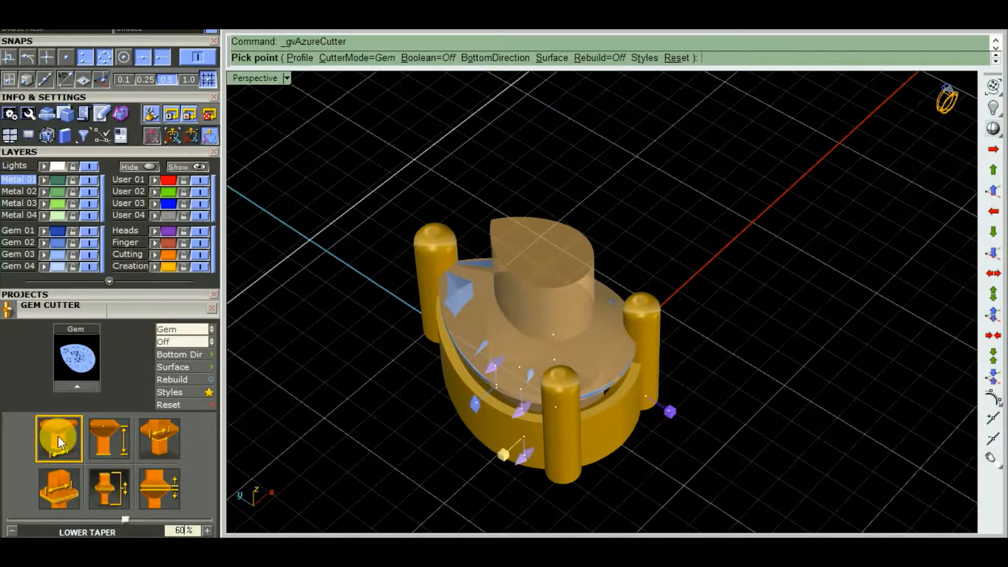
click(162, 435)
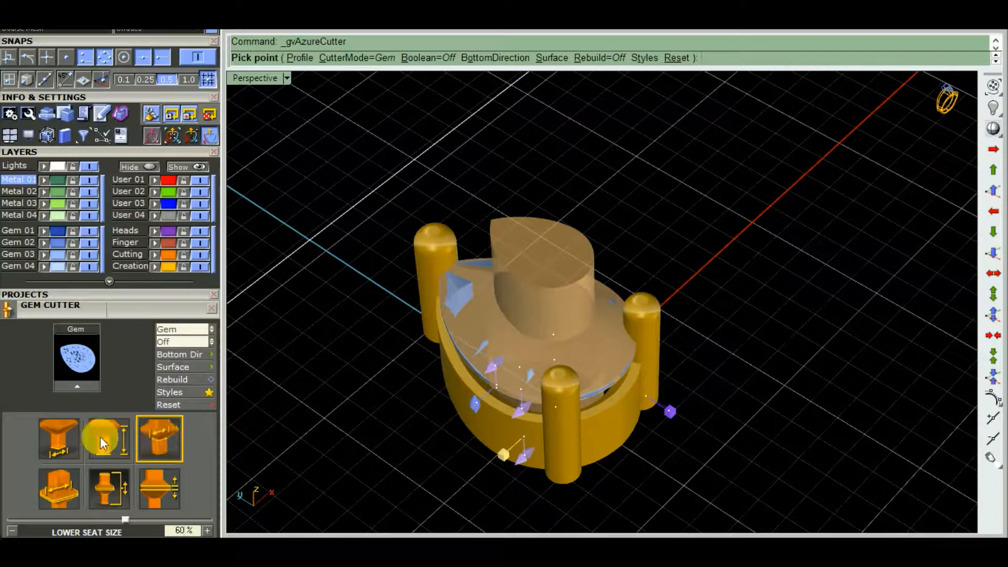
click(65, 439)
Create the gem cutter from the preview and examine where it crosses the three prongs
scroll(604, 365, down, 5)
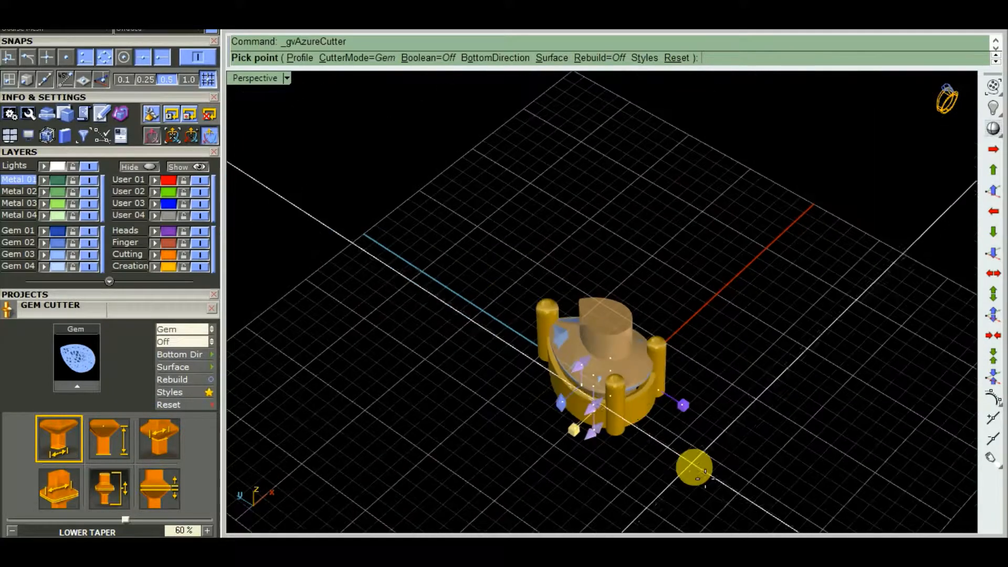
right_drag(695, 465, 696, 408)
scroll(673, 384, up, 7)
scroll(674, 384, down, 2)
click(695, 407)
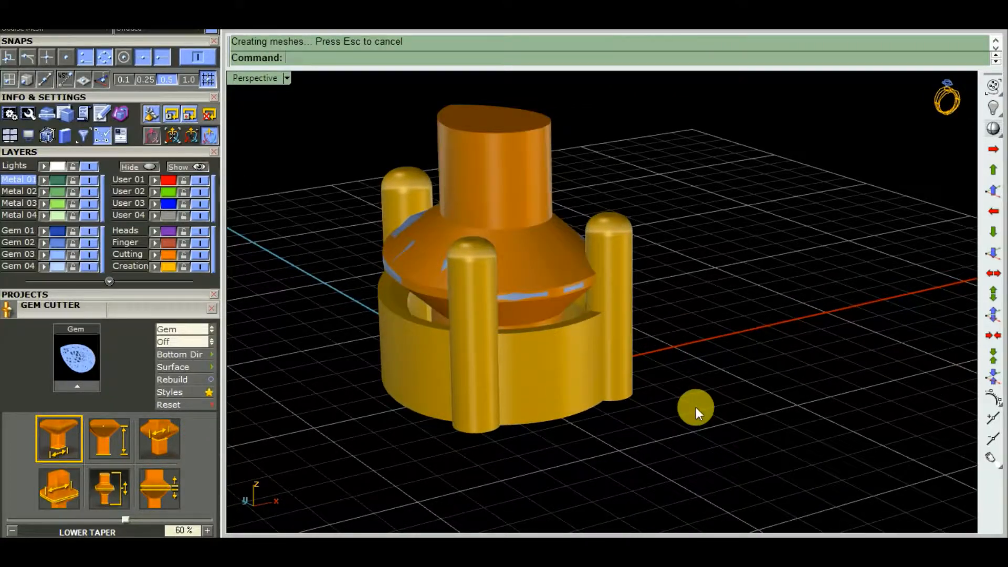
scroll(614, 423, down, 4)
right_drag(614, 423, 765, 468)
scroll(662, 344, up, 6)
right_drag(662, 344, 682, 336)
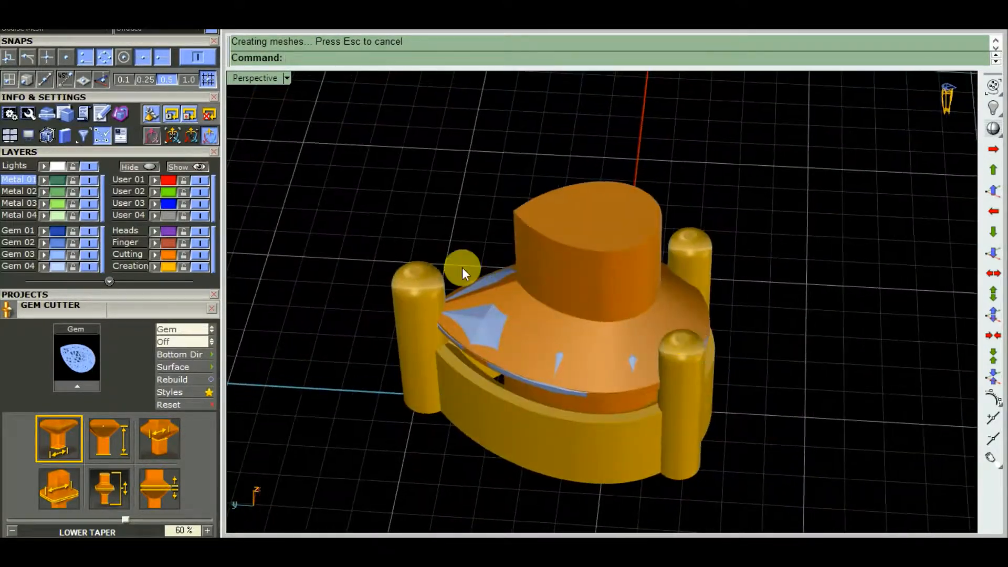
Subtract the gem cutter from the three prongs with BooleanDifference, deleting the input cutter
right_drag(431, 286, 727, 415)
scroll(658, 373, down, 6)
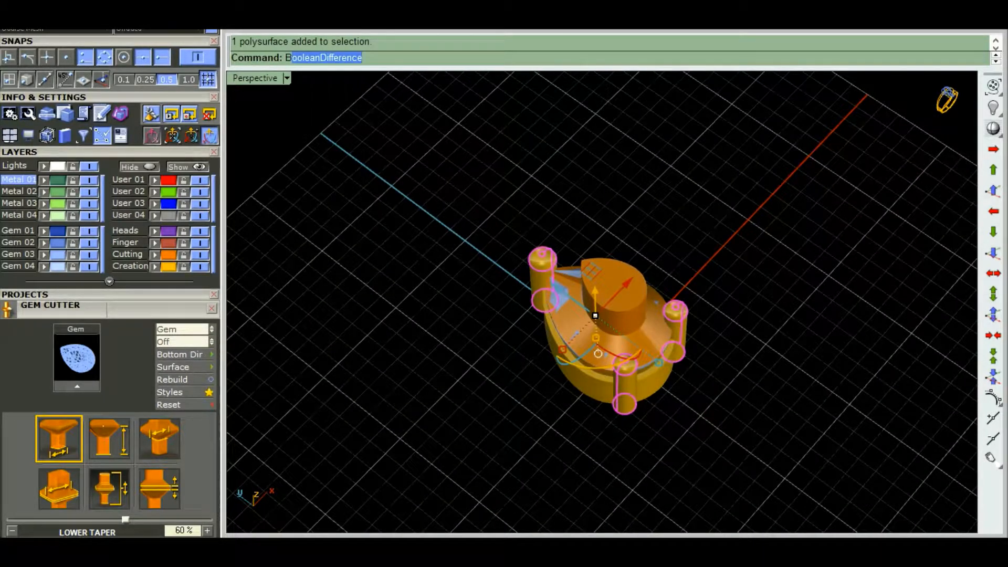
scroll(662, 285, up, 5)
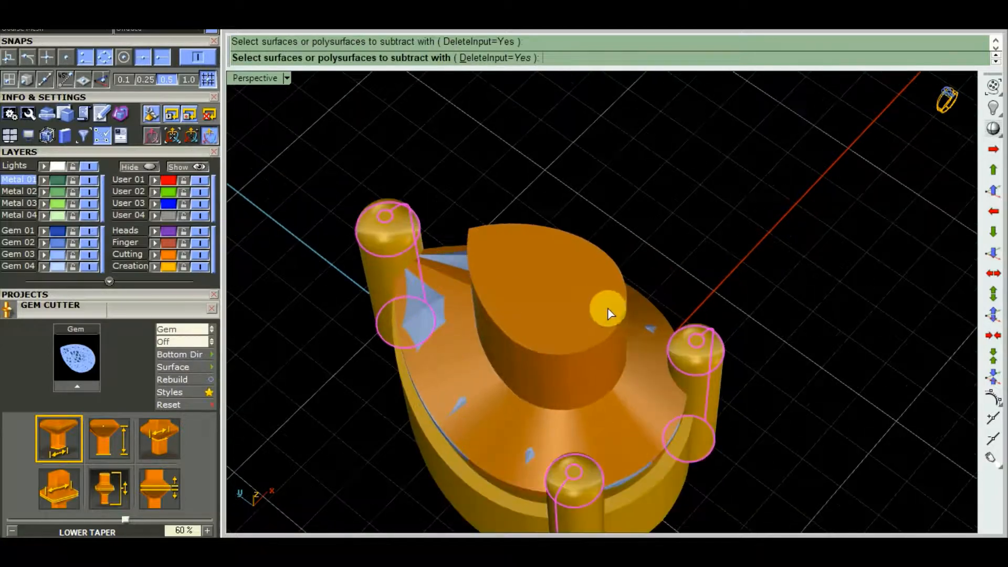
scroll(609, 312, down, 6)
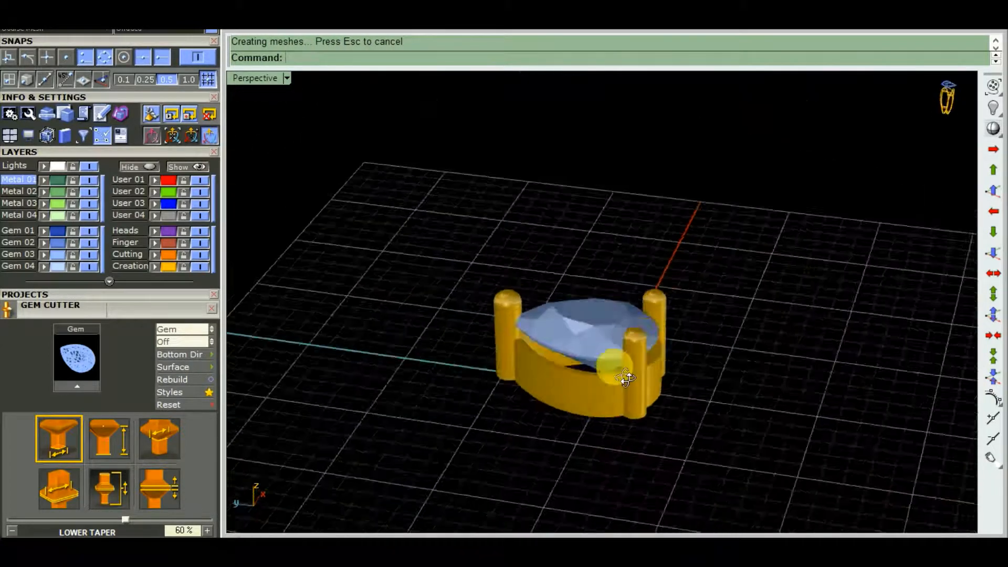
Turn off the Gem 03 layer and examine the notches cut into the prongs from several sides
scroll(609, 362, up, 3)
right_drag(665, 332, 552, 367)
click(94, 255)
scroll(561, 331, up, 5)
scroll(560, 332, down, 5)
scroll(518, 262, up, 7)
scroll(499, 245, up, 8)
scroll(560, 336, down, 4)
right_drag(633, 400, 656, 399)
scroll(608, 334, down, 2)
scroll(466, 364, down, 3)
right_drag(466, 364, 623, 398)
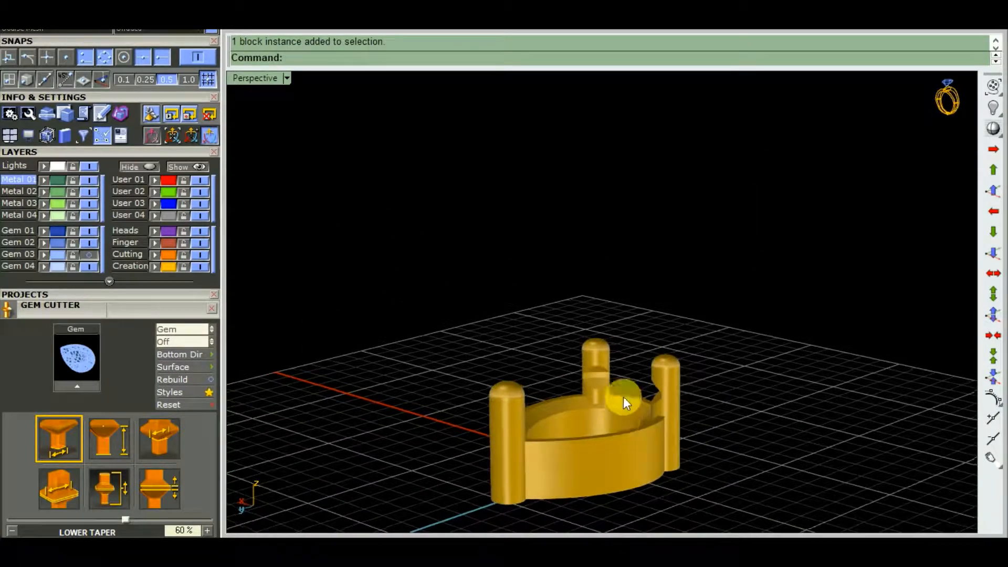
Examine the seat cuts on the inner sides of the prongs from above while the gem is hidden
scroll(557, 373, up, 8)
scroll(558, 370, down, 8)
right_drag(668, 423, 533, 409)
scroll(617, 356, down, 3)
scroll(596, 329, up, 10)
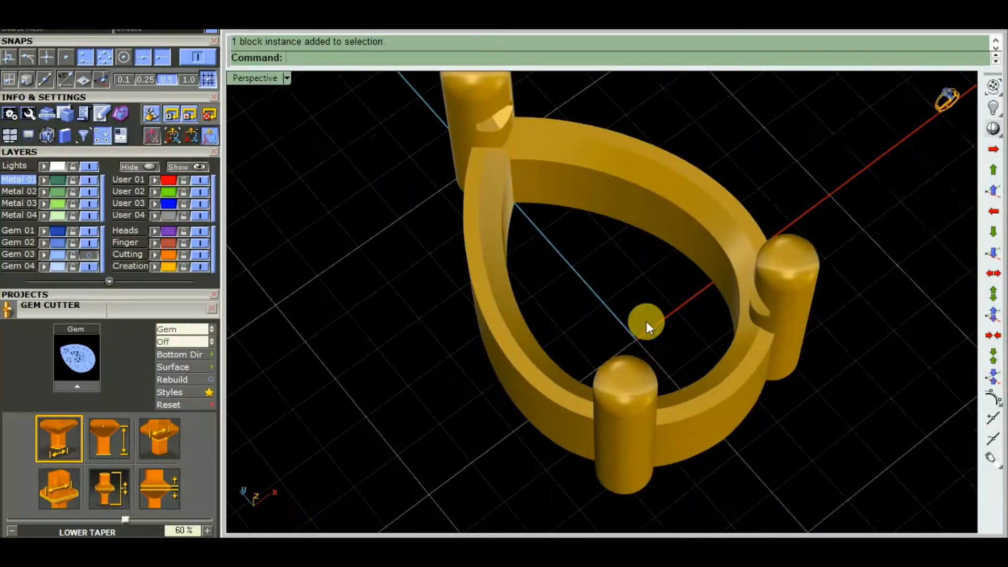
scroll(660, 348, down, 5)
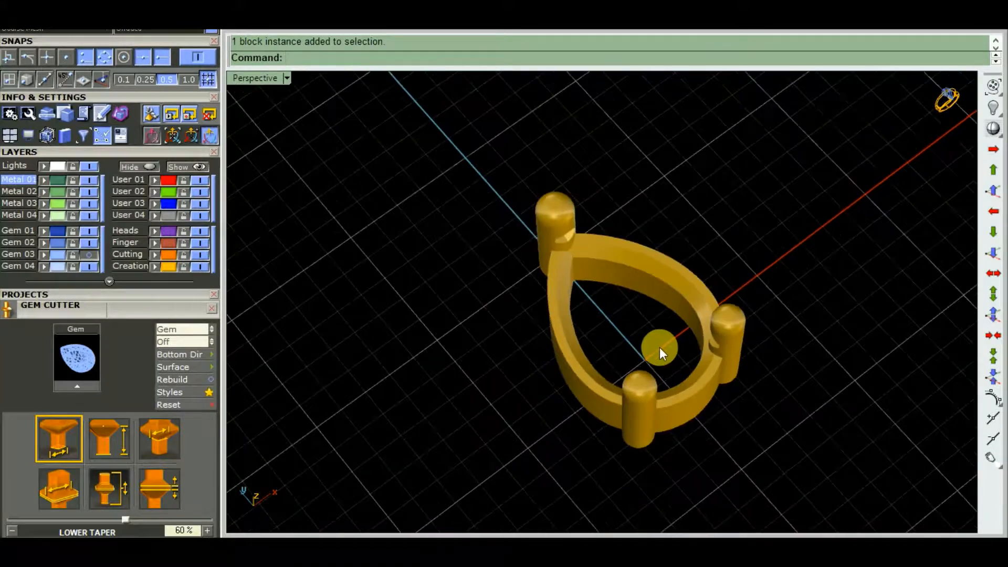
Turn the Gem 03 layer back on and examine how the pear gem sits between the three prongs
click(93, 256)
scroll(777, 362, up, 10)
scroll(777, 362, down, 8)
right_drag(776, 362, 795, 380)
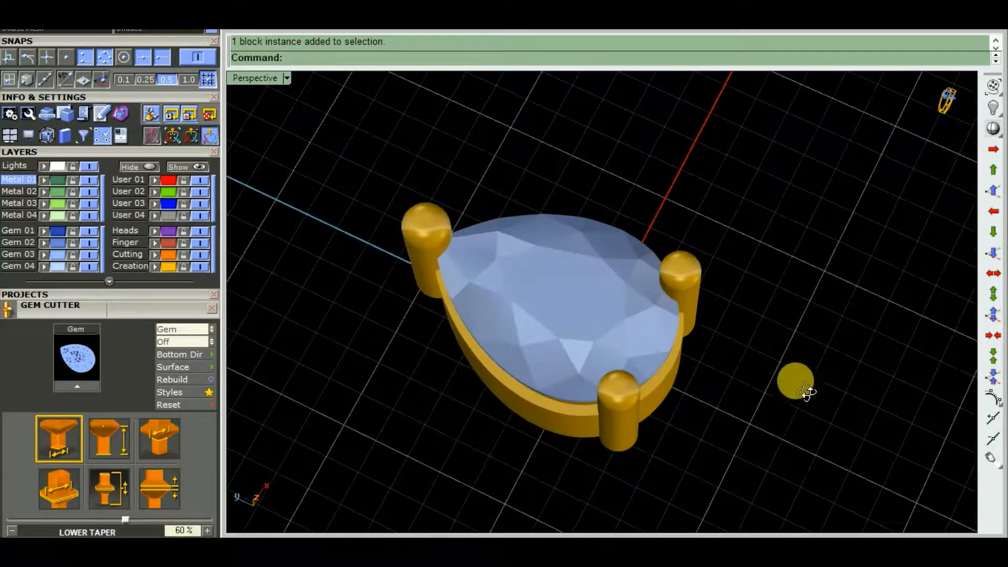
scroll(458, 285, up, 6)
scroll(457, 284, down, 4)
right_drag(648, 372, 667, 322)
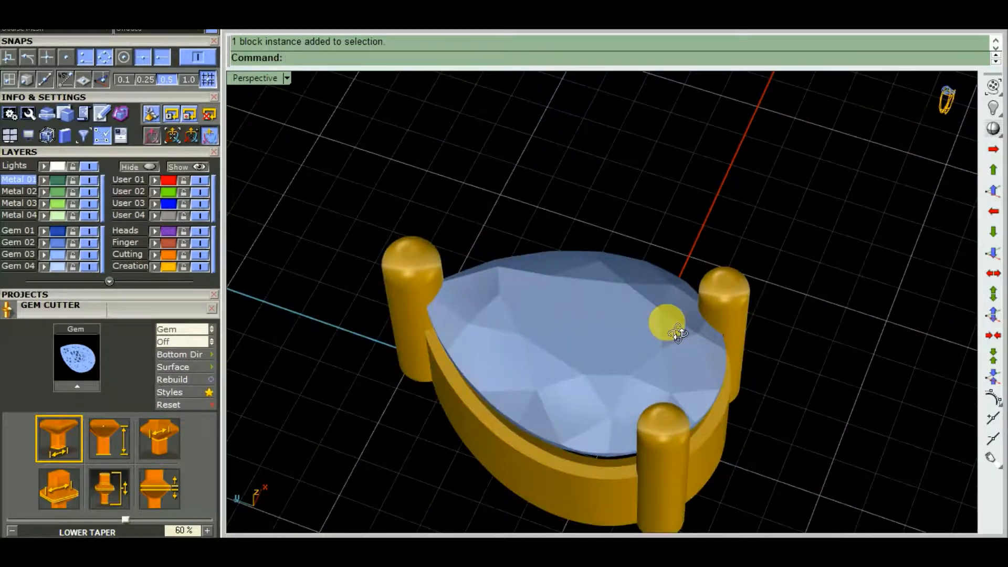
scroll(631, 363, down, 3)
scroll(626, 388, up, 5)
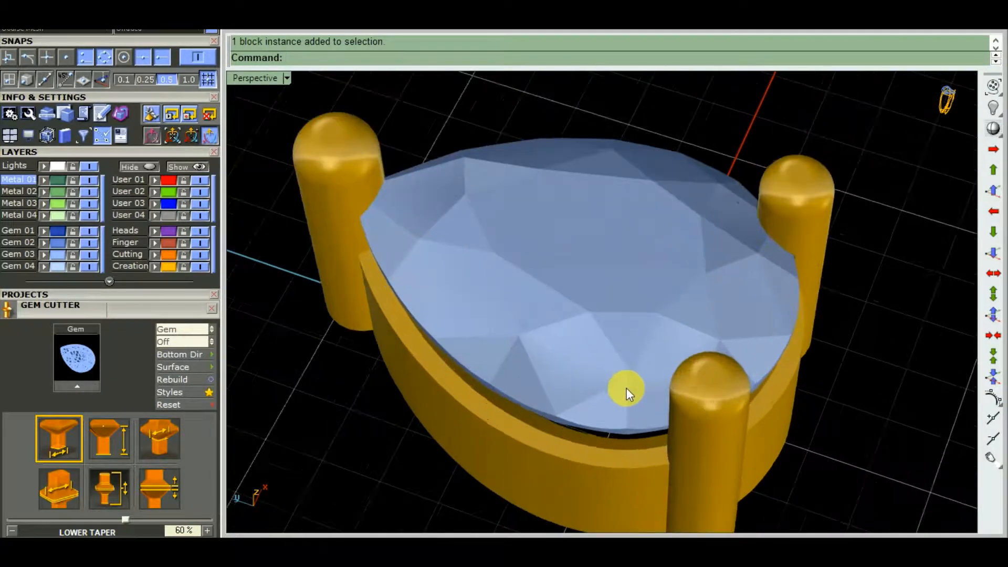
scroll(625, 389, down, 1)
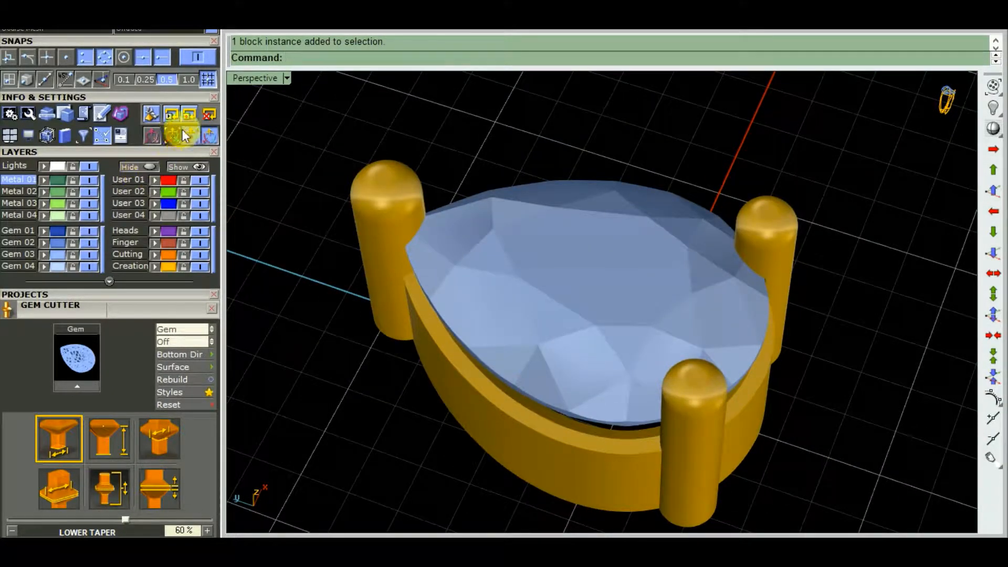
Set the Perspective view to the Working Render display and inspect the rendered gem and setting
drag(190, 96, 182, 294)
click(177, 213)
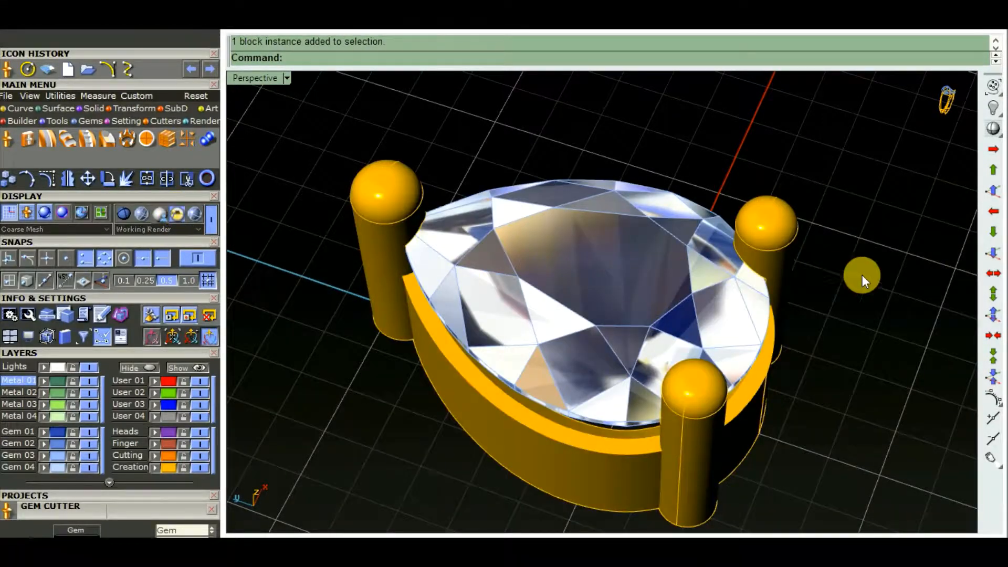
mouse_move(832, 306)
right_down()
mouse_move(814, 345)
mouse_move(472, 254)
mouse_move(558, 177)
mouse_move(679, 232)
mouse_move(735, 326)
mouse_move(837, 247)
mouse_move(776, 394)
mouse_move(758, 342)
mouse_move(786, 164)
mouse_move(490, 187)
mouse_move(434, 226)
mouse_move(531, 400)
mouse_move(812, 450)
mouse_move(762, 269)
mouse_move(686, 387)
mouse_move(418, 220)
mouse_move(378, 290)
mouse_move(875, 267)
mouse_move(792, 364)
mouse_move(851, 210)
mouse_move(715, 229)
mouse_move(724, 358)
mouse_move(762, 357)
mouse_move(777, 380)
mouse_move(634, 363)
right_up()
Maximize the Top view, set it to the Working Render display and frame the whole setting
key(ctrl+F1)
scroll(593, 313, up, 6)
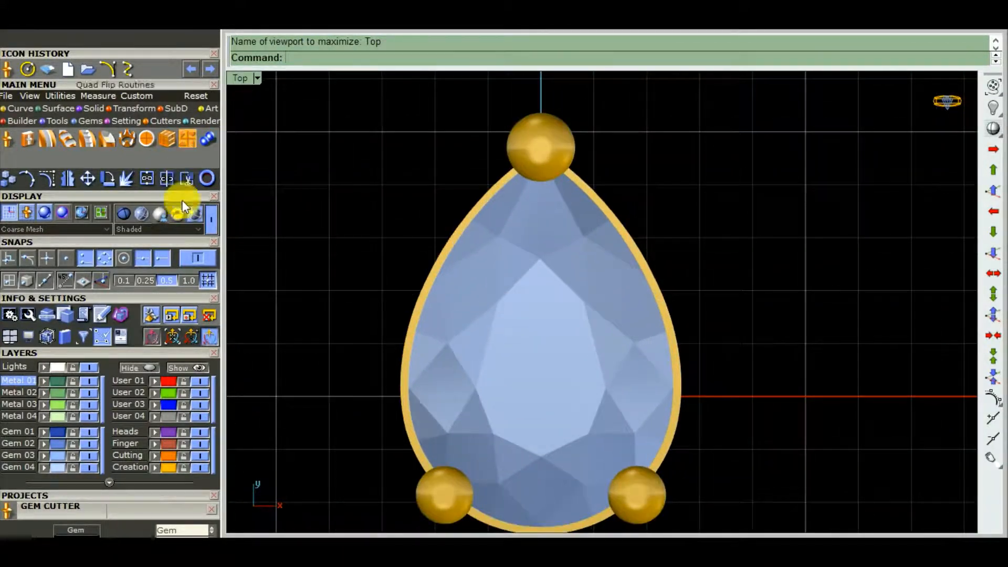
click(178, 215)
scroll(754, 291, down, 5)
mouse_move(753, 292)
right_down()
mouse_move(709, 310)
mouse_move(761, 330)
right_up()
scroll(632, 292, up, 5)
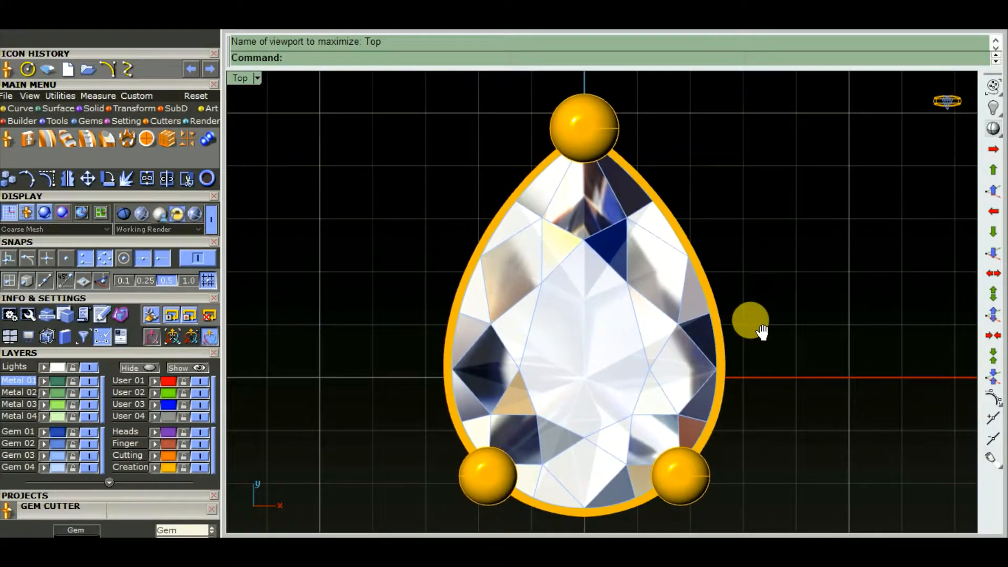